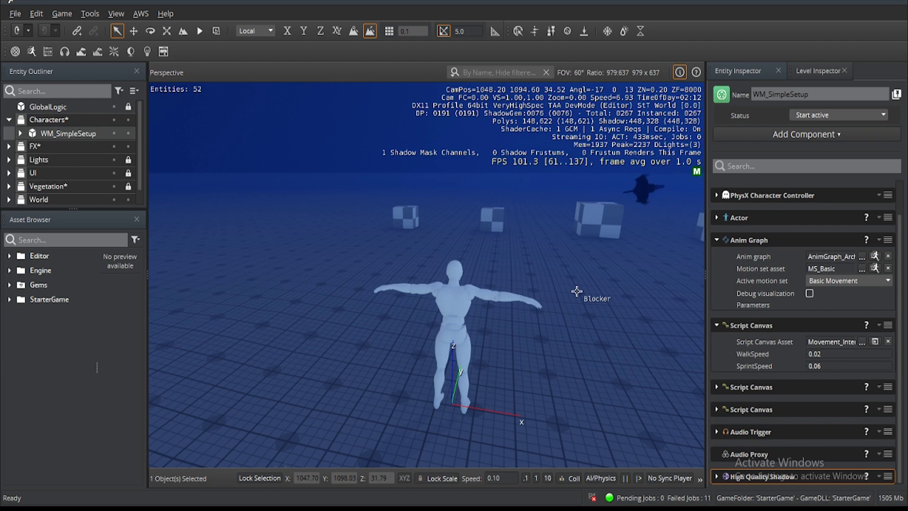
# Step: Reduce the viewport's debug information overlay to the frame rate only
pyautogui.moveTo(397, 310); pyautogui.dragTo(249, 283, button='right')
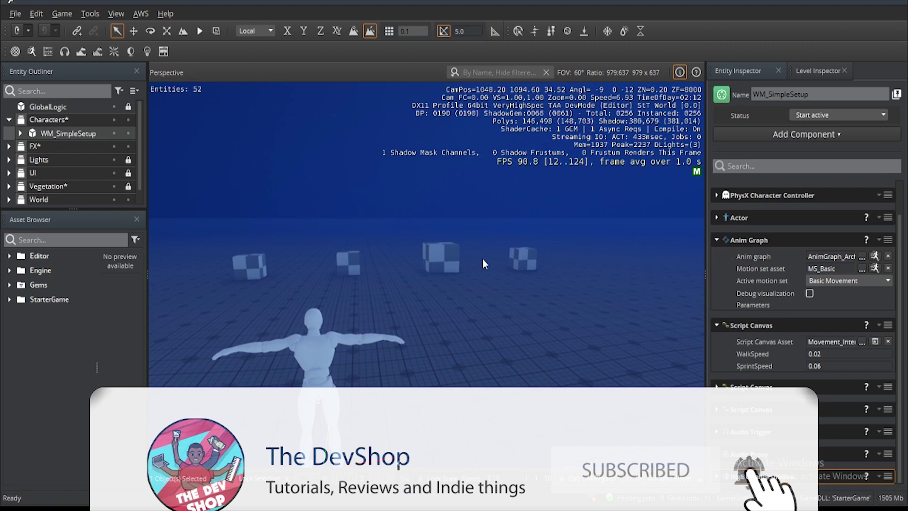
pyautogui.moveTo(298, 298); pyautogui.dragTo(149, 320, button='right')
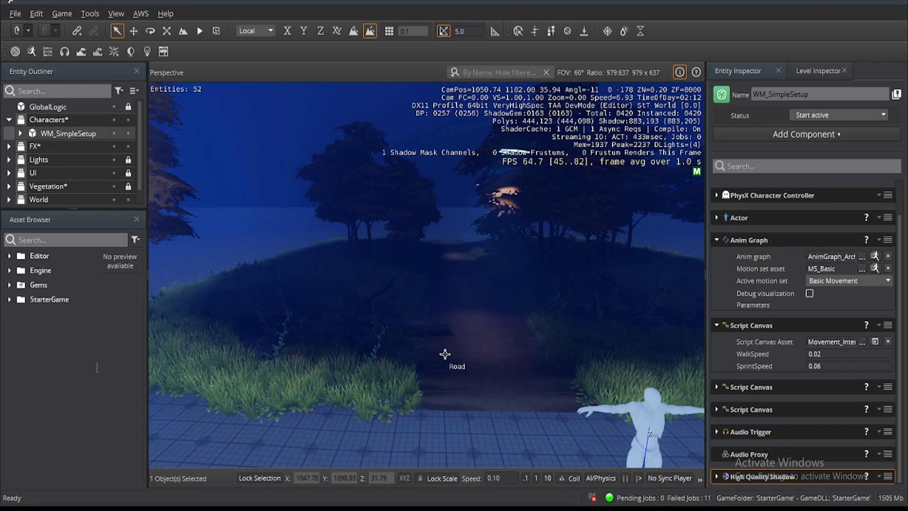
pyautogui.moveTo(516, 153); pyautogui.dragTo(538, 237, button='right')
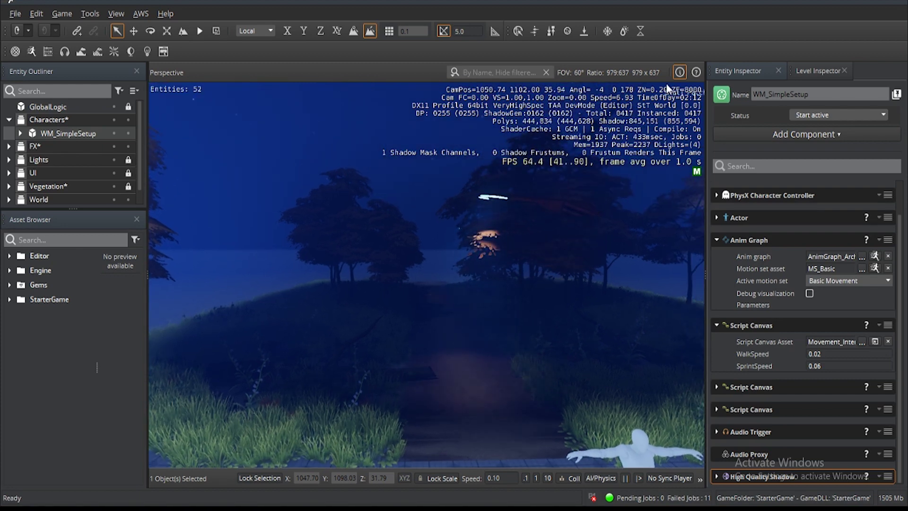
pyautogui.click(679, 73)
pyautogui.click(679, 73)
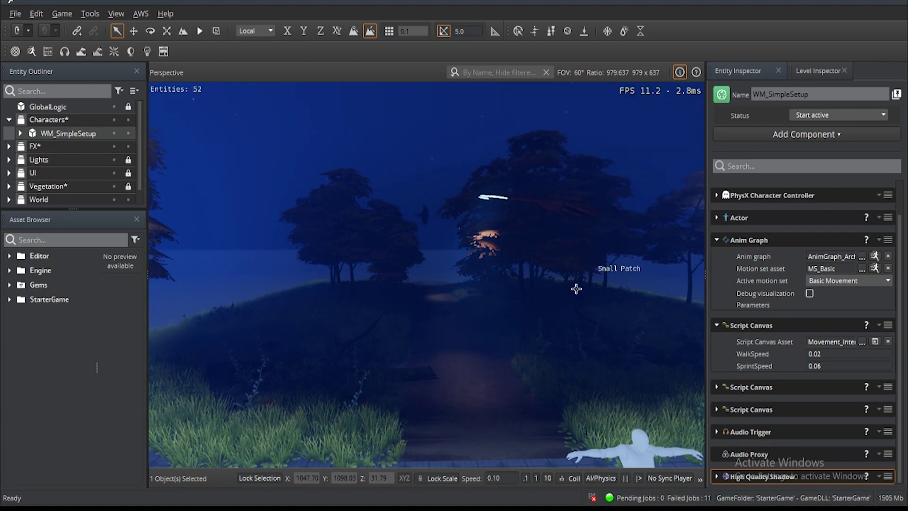
# Step: Examine the WM_SimpleSetup character and the grass, path and floor around it from several angles
pyautogui.moveTo(561, 320); pyautogui.dragTo(600, 322, button='right')
pyautogui.press('w')
pyautogui.press('z')
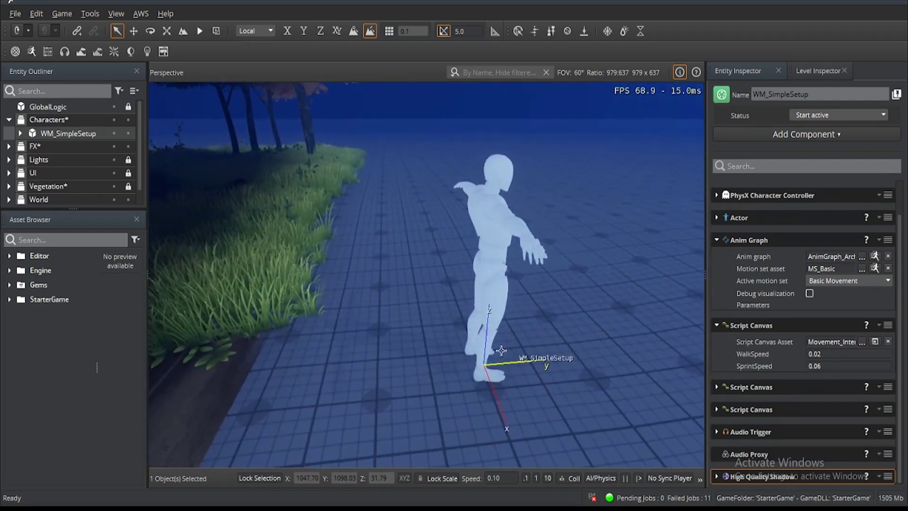
pyautogui.scroll(5, 432, 365)
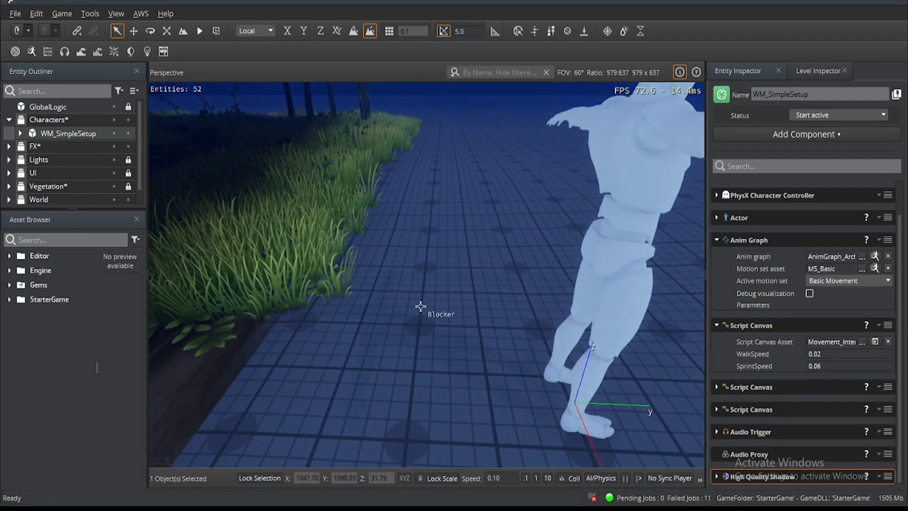
pyautogui.scroll(-5, 422, 309)
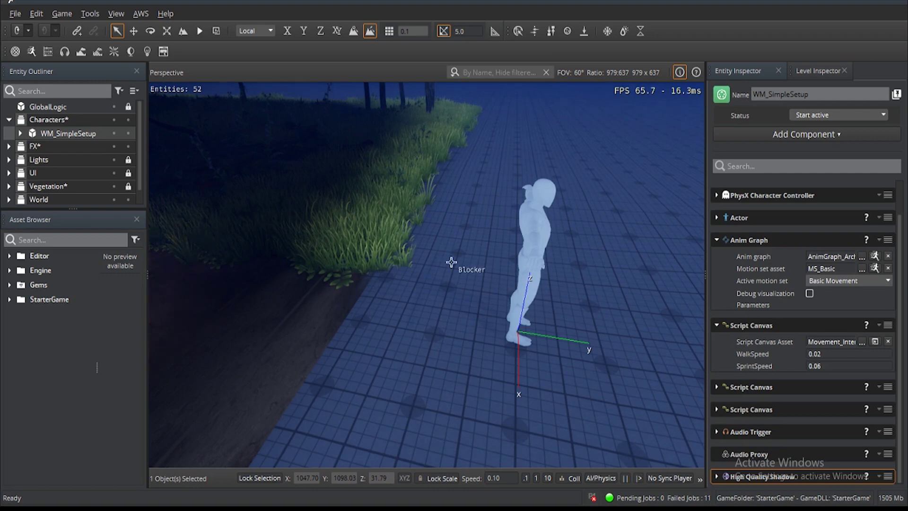
pyautogui.moveTo(450, 259); pyautogui.dragTo(462, 260, button='right')
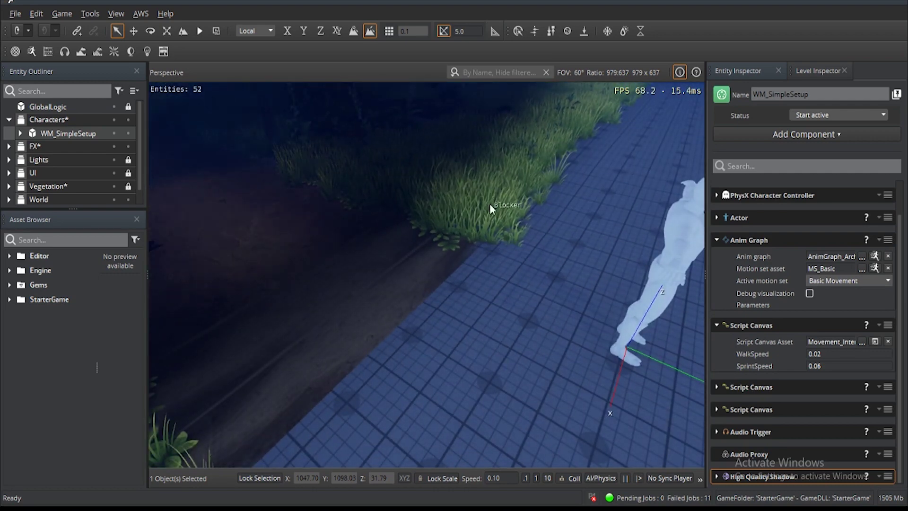
pyautogui.keyDown('alt'); pyautogui.moveTo(496, 244); pyautogui.dragTo(547, 219); pyautogui.keyUp('alt')
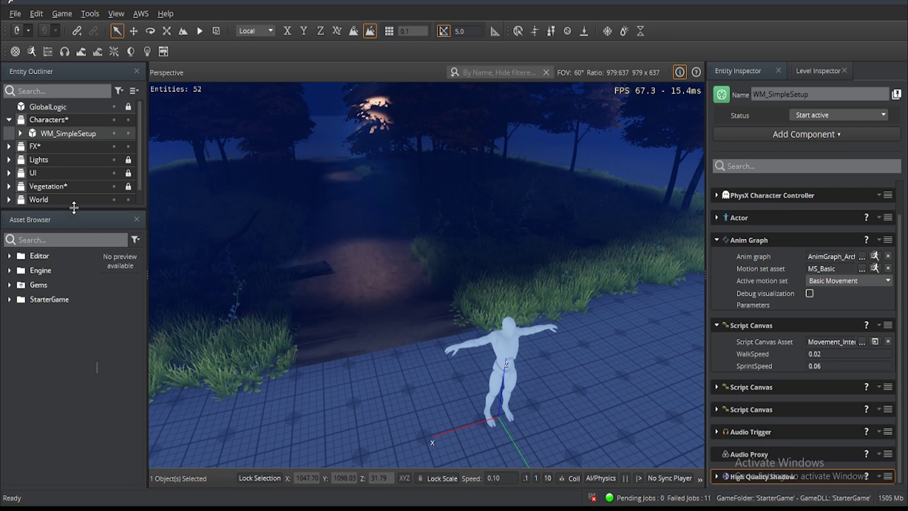
# Step: Enlarge the Entity Outliner to show the whole entity list and look through the components of WM_SimpleSetup
pyautogui.moveTo(73, 208); pyautogui.dragTo(82, 280)
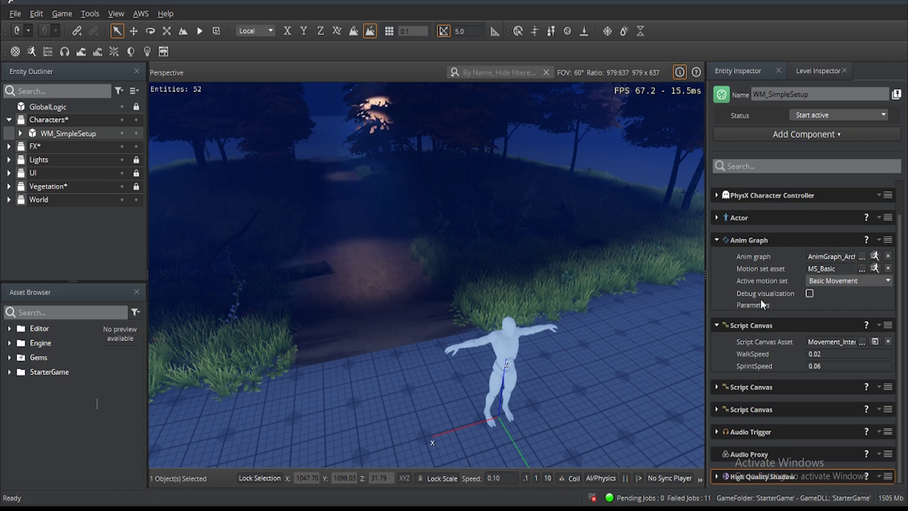
pyautogui.scroll(2, 790, 221)
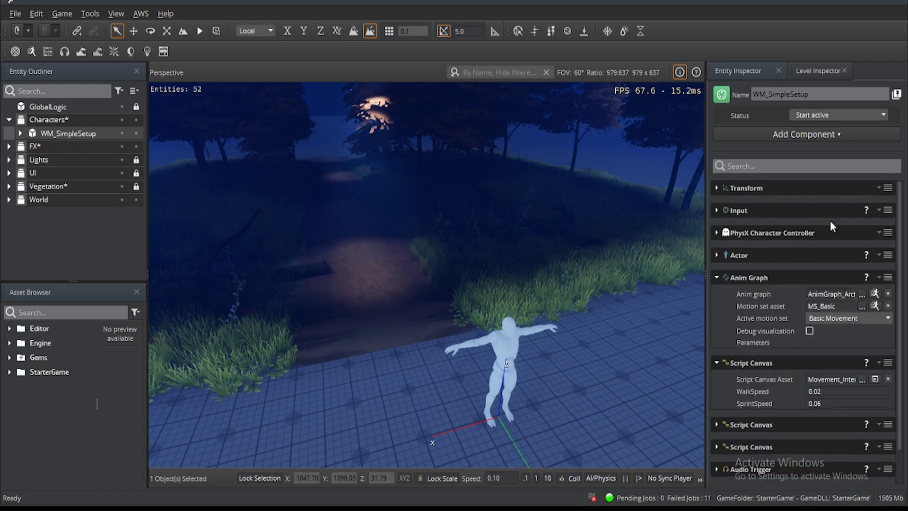
pyautogui.scroll(-2, 809, 205)
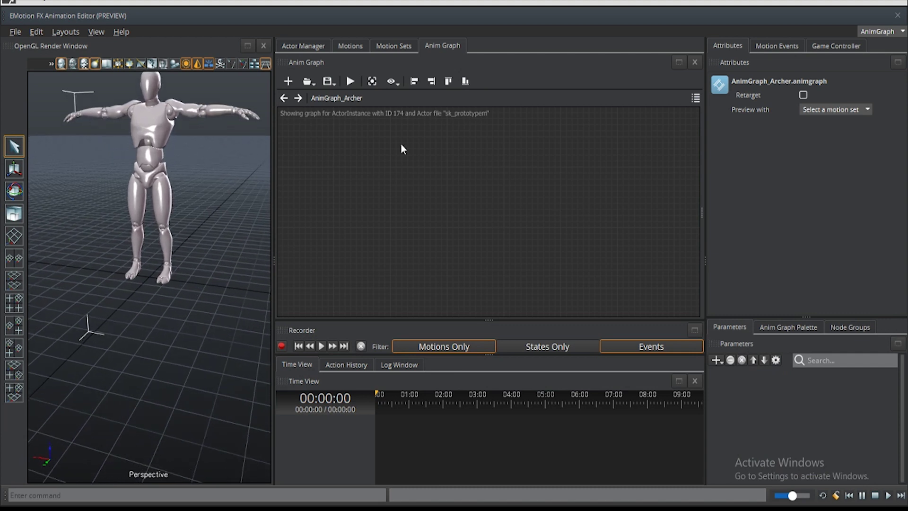
# Step: Open the first recent workspace in the EMotion FX Animation Editor, discarding the unsaved workspace changes
pyautogui.click(17, 34)
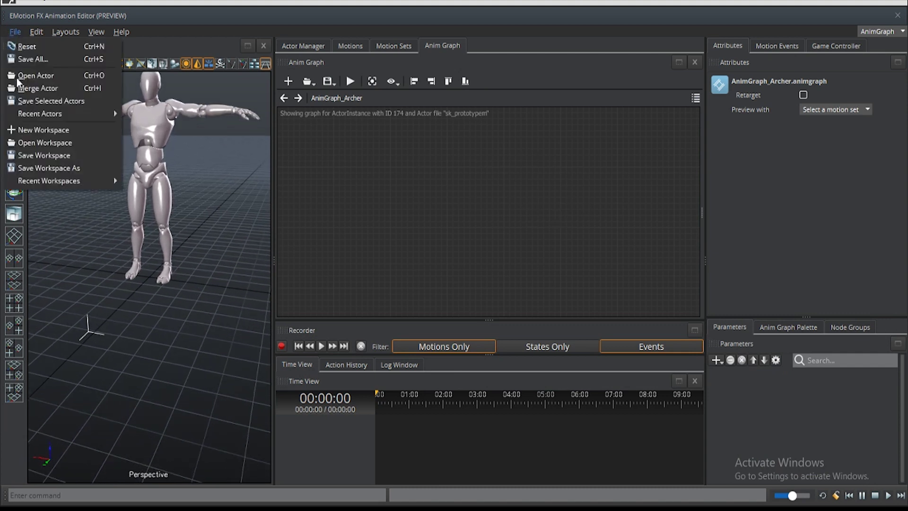
pyautogui.moveTo(67, 182)
pyautogui.click(161, 181)
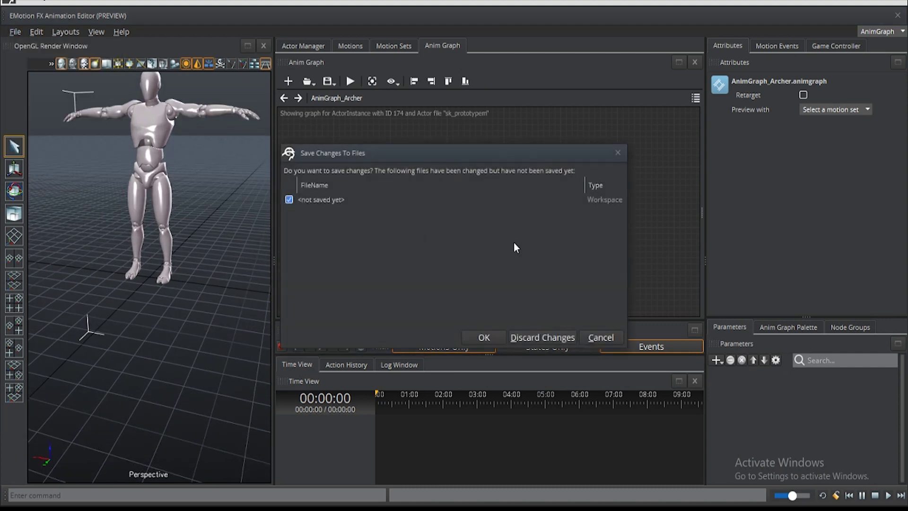
pyautogui.click(550, 336)
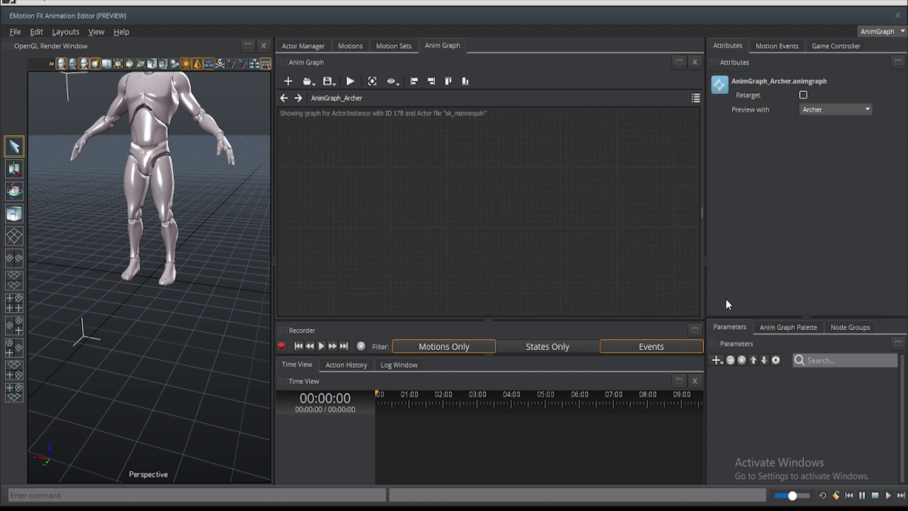
# Step: Add a Blend Tree node to the empty AnimGraph_Archer graph
pyautogui.moveTo(804, 316); pyautogui.dragTo(805, 296)
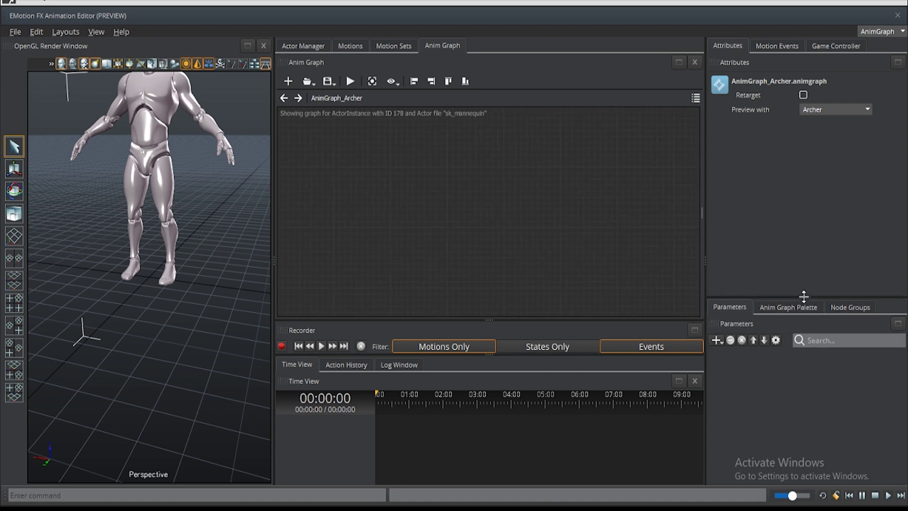
pyautogui.click(785, 307)
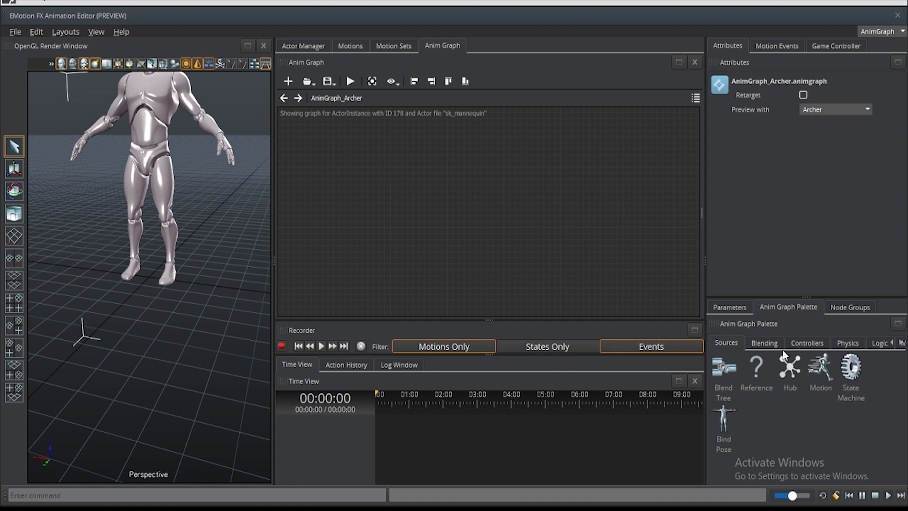
pyautogui.click(767, 344)
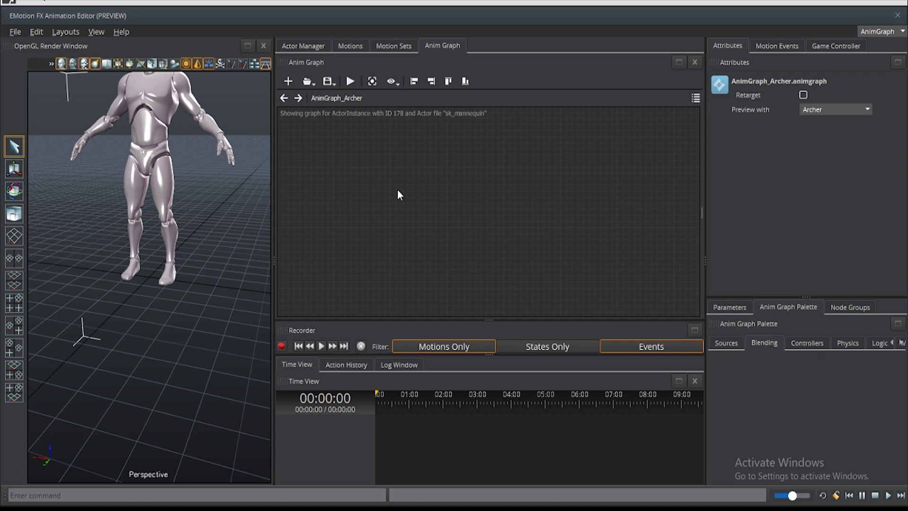
pyautogui.click(733, 307)
pyautogui.click(787, 307)
pyautogui.click(736, 343)
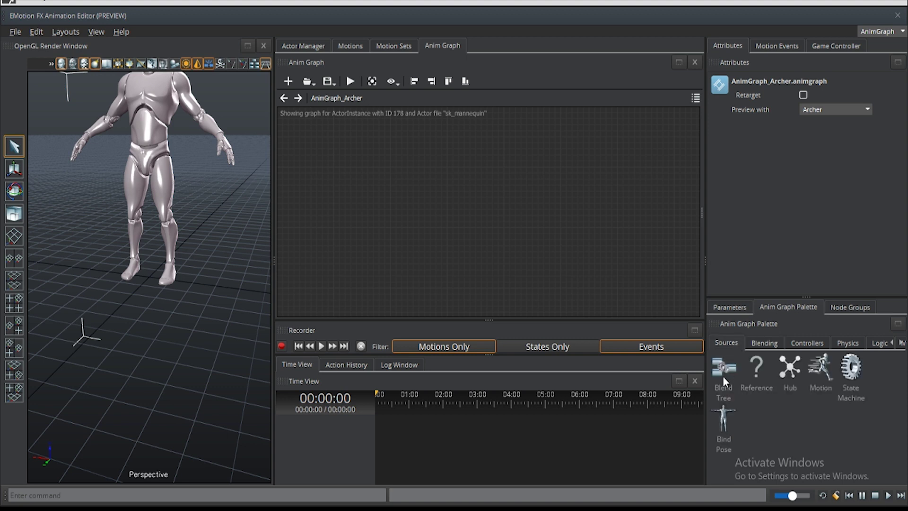
pyautogui.moveTo(484, 194); pyautogui.dragTo(479, 192)
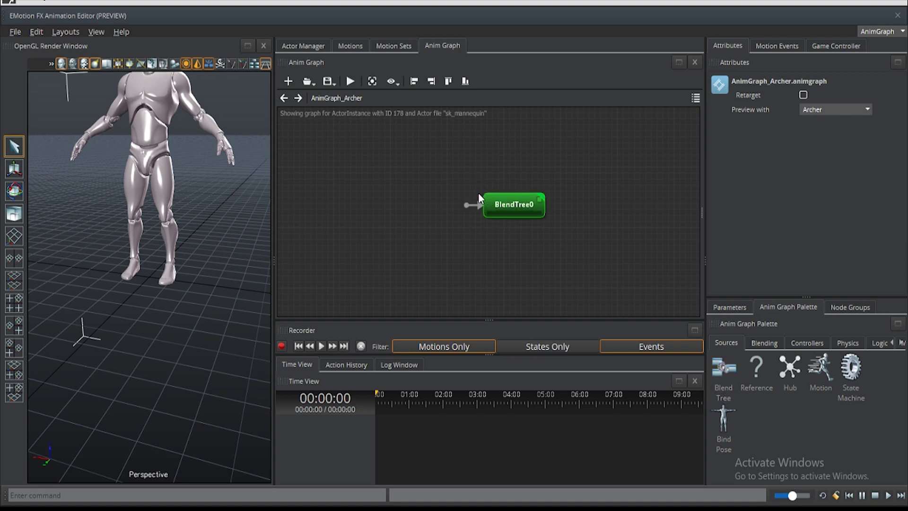
# Step: Rename the new blend tree node to "Movement Blendtree" and open it for editing
pyautogui.click(514, 204)
pyautogui.moveTo(839, 148); pyautogui.dragTo(778, 151)
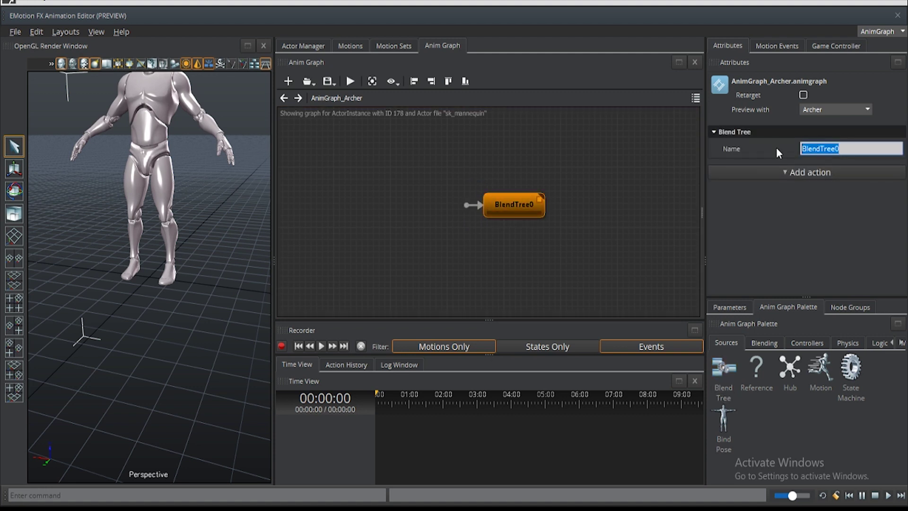
pyautogui.write('Movement Blendtree')
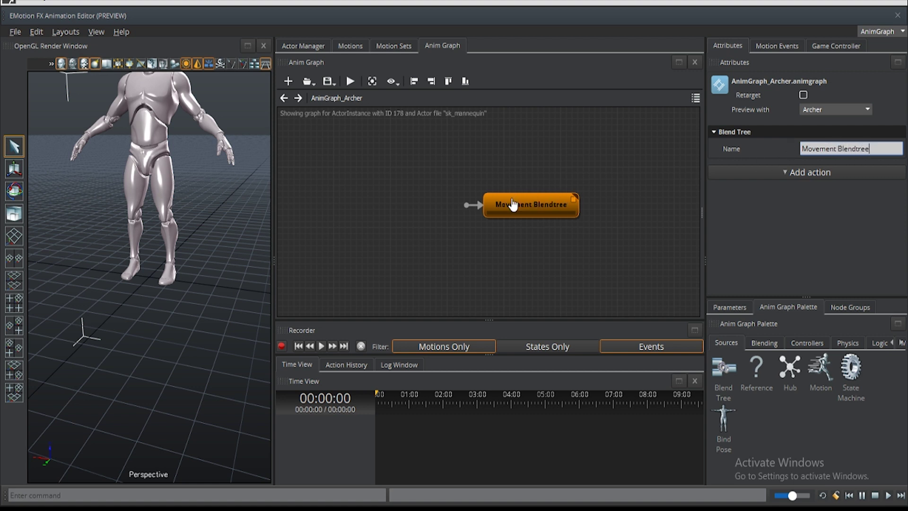
pyautogui.moveTo(513, 204); pyautogui.dragTo(464, 206)
pyautogui.doubleClick(466, 204)
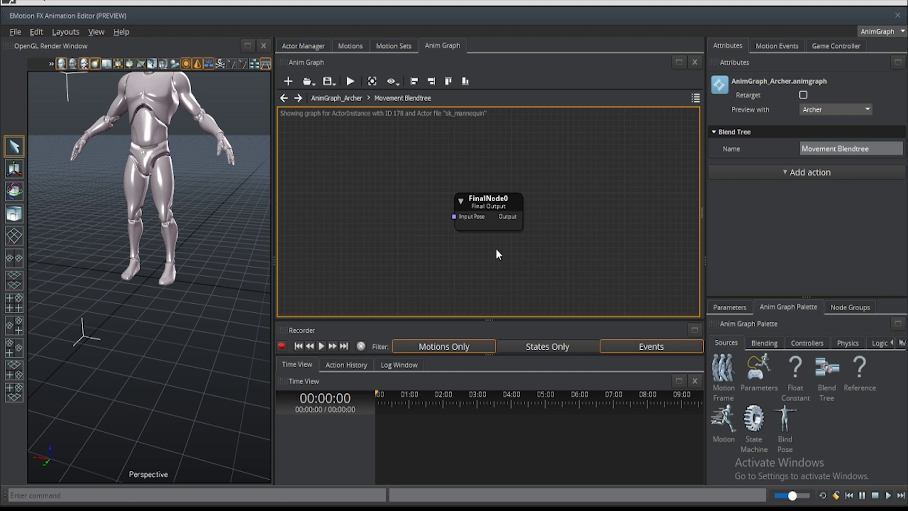
# Step: Add a Blend Space 2D node and connect its Output Pose to the final node's Input Pose
pyautogui.moveTo(497, 251); pyautogui.dragTo(597, 239, button='right')
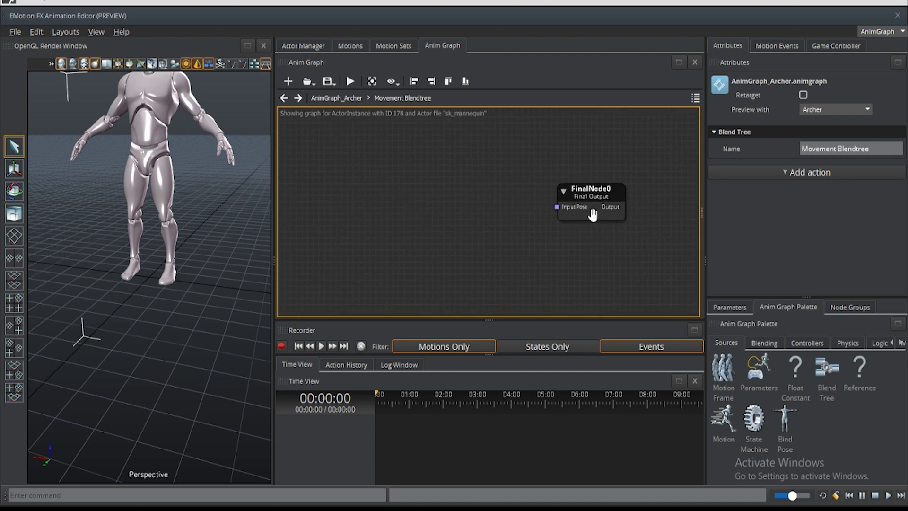
pyautogui.click(764, 343)
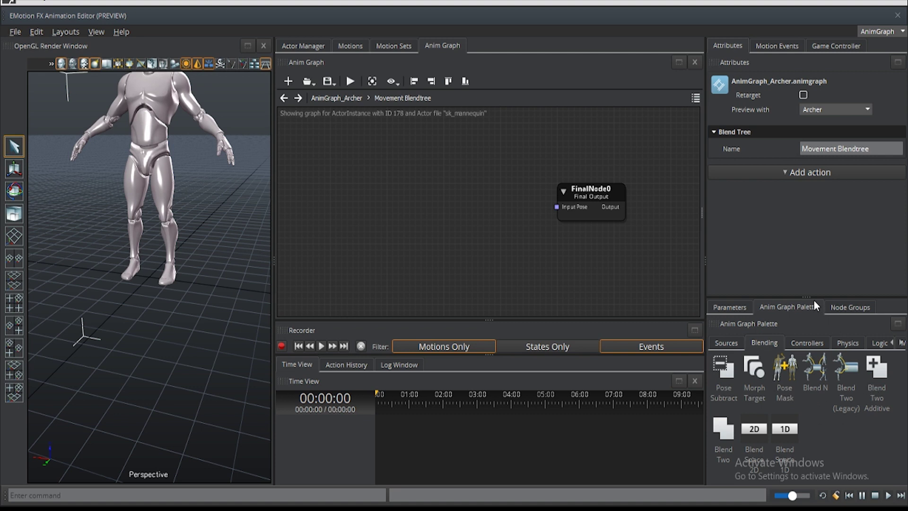
pyautogui.moveTo(810, 297); pyautogui.dragTo(810, 246)
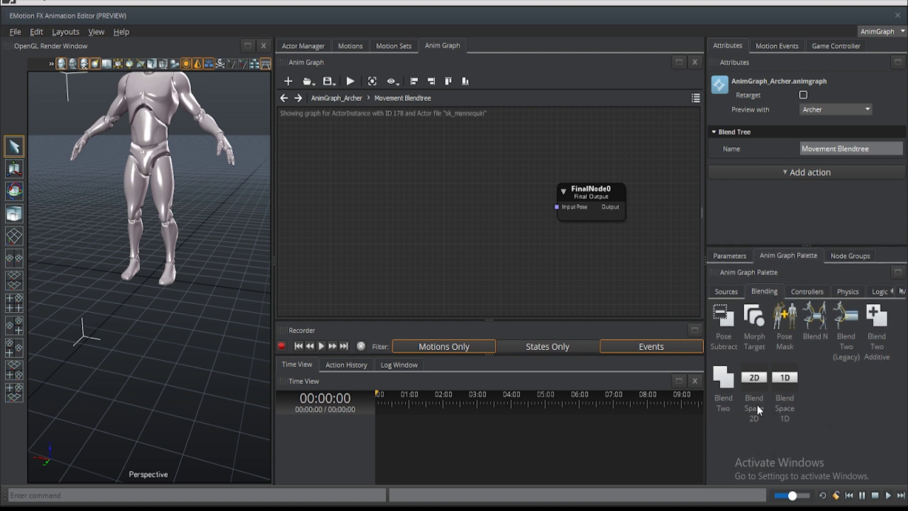
pyautogui.moveTo(754, 380); pyautogui.dragTo(485, 195)
pyautogui.moveTo(540, 208); pyautogui.dragTo(557, 207)
pyautogui.moveTo(634, 282); pyautogui.dragTo(558, 199)
pyautogui.click(513, 277)
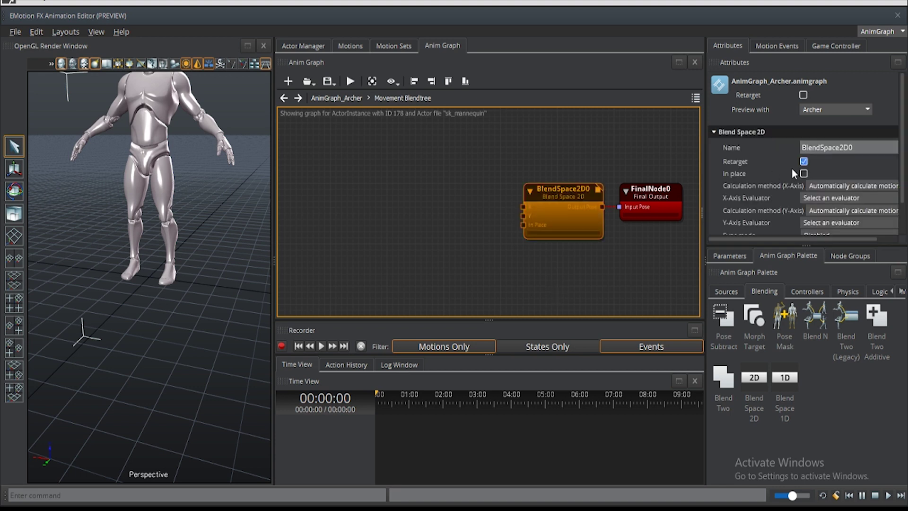
# Step: Rename the Blend Space 2D node to BS_Locomotion
pyautogui.moveTo(865, 147); pyautogui.dragTo(791, 148)
pyautogui.write('B')
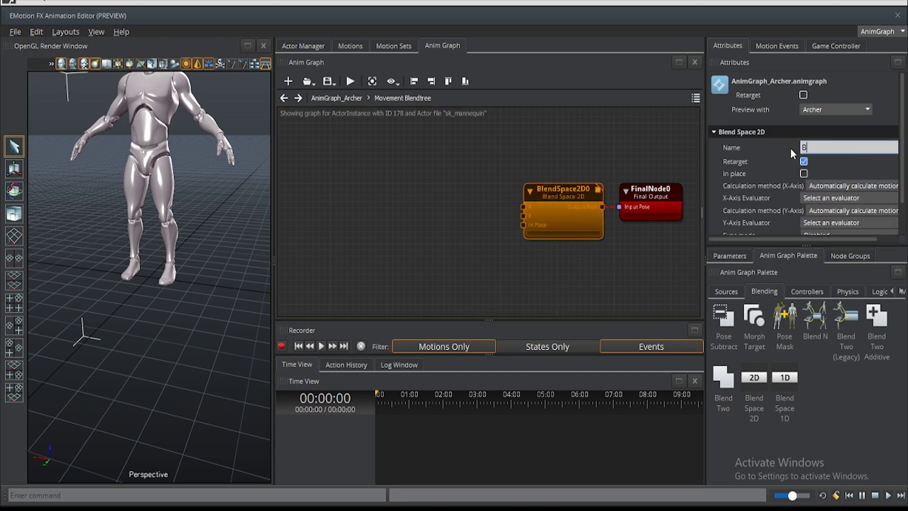
pyautogui.write('S_Locomotion')
pyautogui.press('Return')
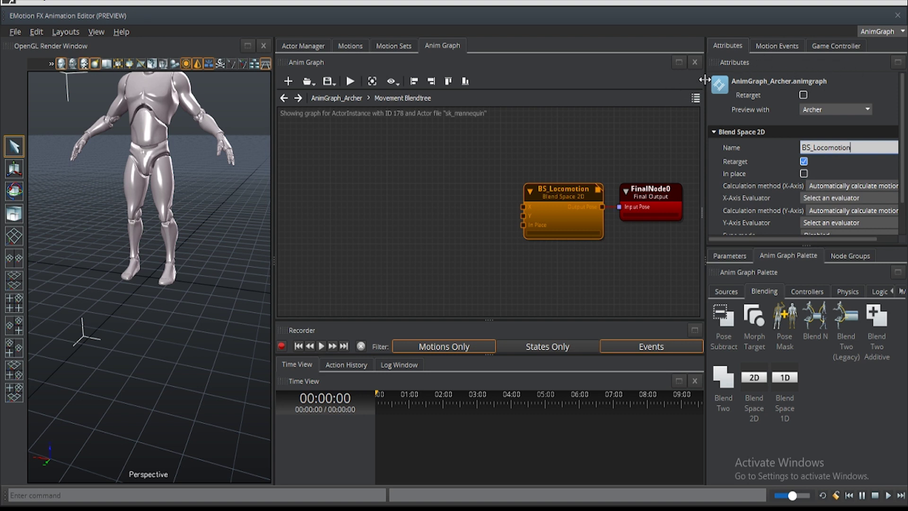
# Step: Detach the Attributes pane, enlarge it over the graph, and show all settings of the BS_Locomotion node in it
pyautogui.moveTo(706, 79); pyautogui.dragTo(411, 144)
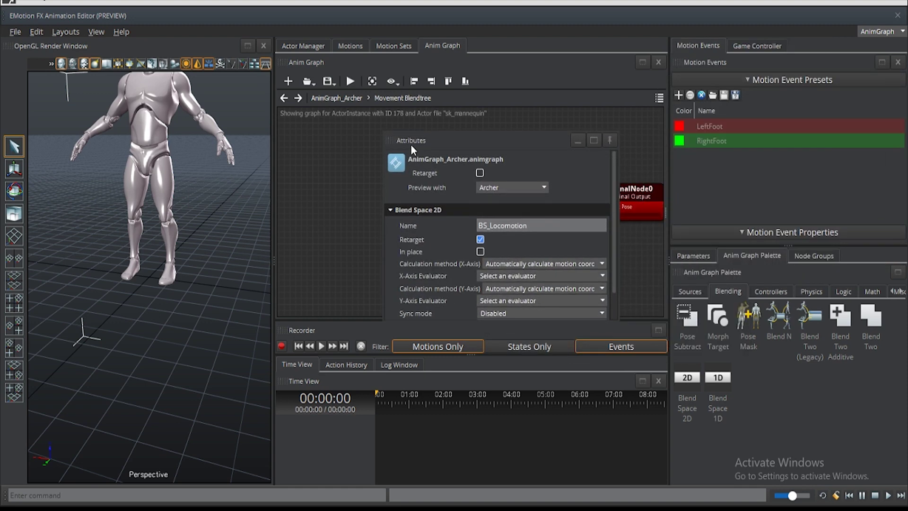
pyautogui.moveTo(385, 187); pyautogui.dragTo(294, 186)
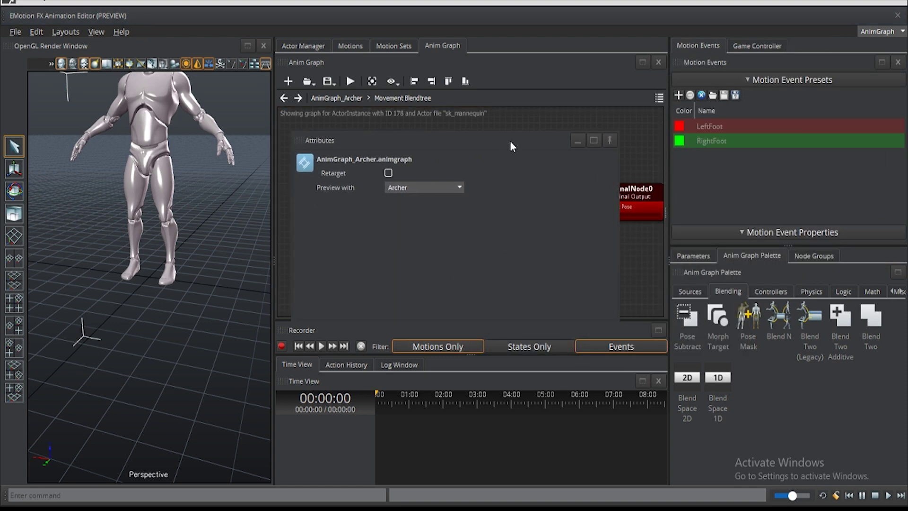
pyautogui.moveTo(510, 140); pyautogui.dragTo(574, 255)
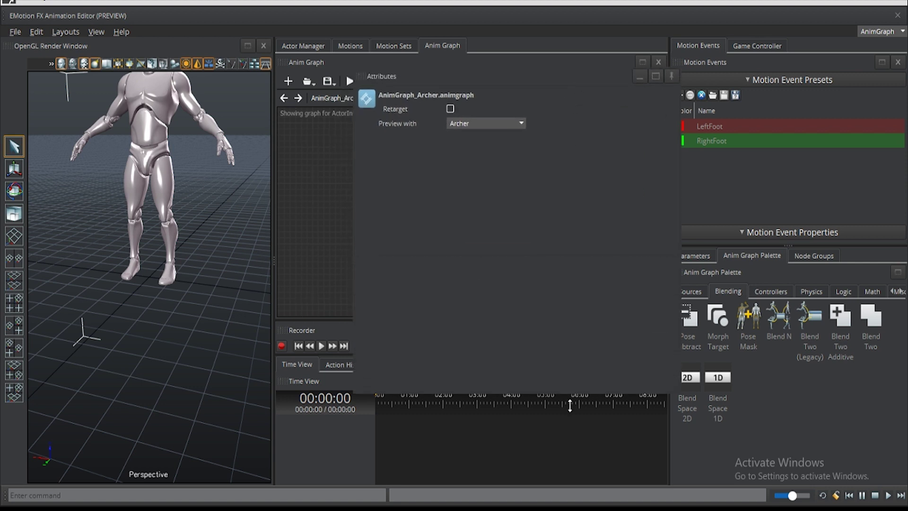
pyautogui.moveTo(521, 79); pyautogui.dragTo(648, 84)
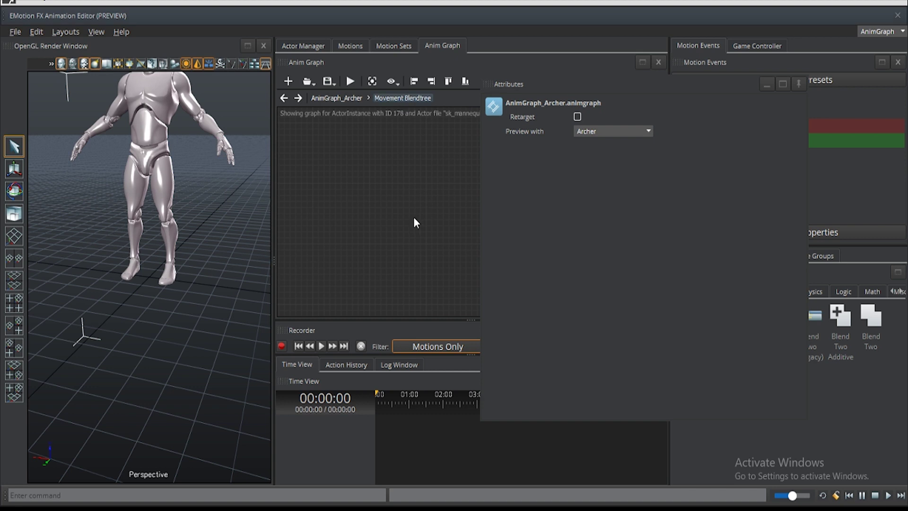
pyautogui.moveTo(592, 90); pyautogui.dragTo(638, 268)
pyautogui.click(532, 190)
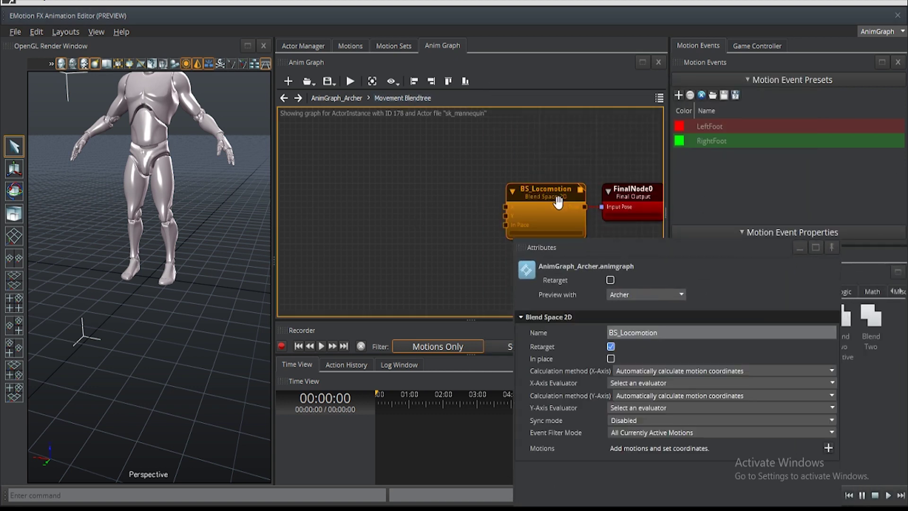
pyautogui.moveTo(692, 259); pyautogui.dragTo(597, 89)
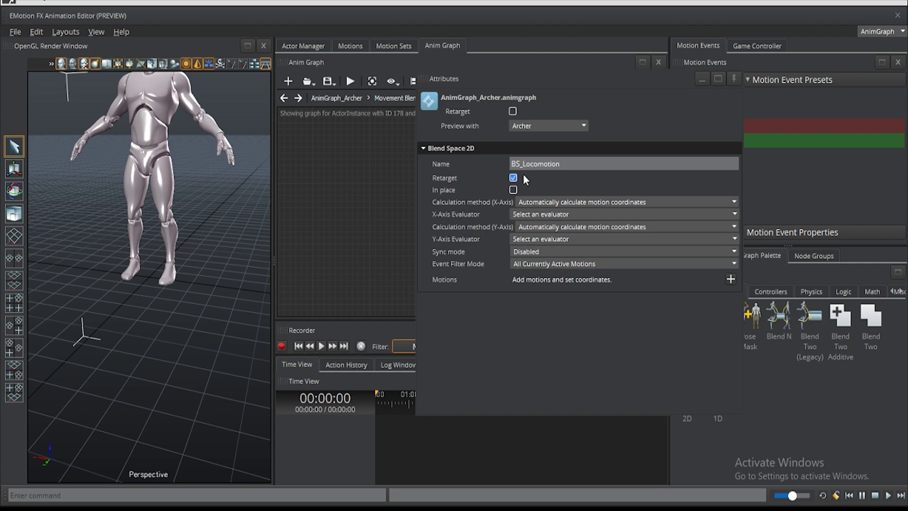
# Step: Enable In place for BS_Locomotion, with Left-right velocity as the X-axis evaluator and Front-back velocity as the Y-axis evaluator
pyautogui.click(513, 190)
pyautogui.click(552, 216)
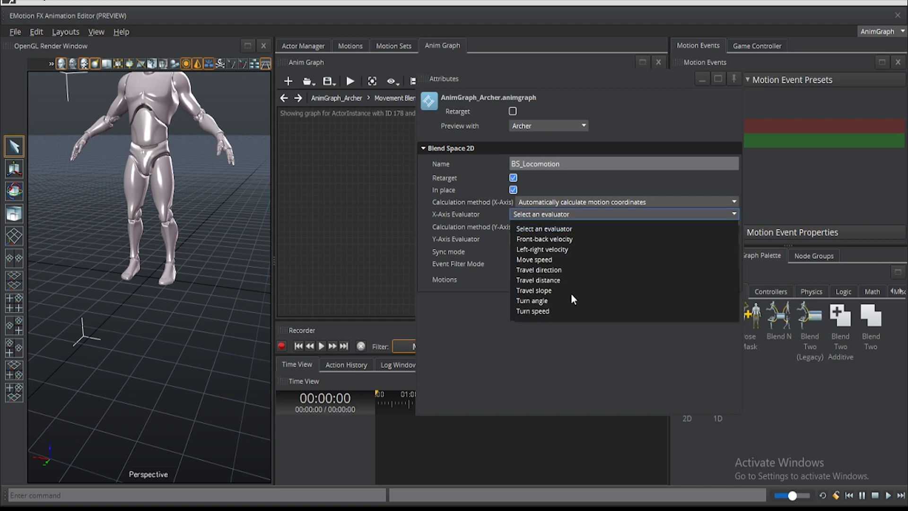
pyautogui.click(545, 249)
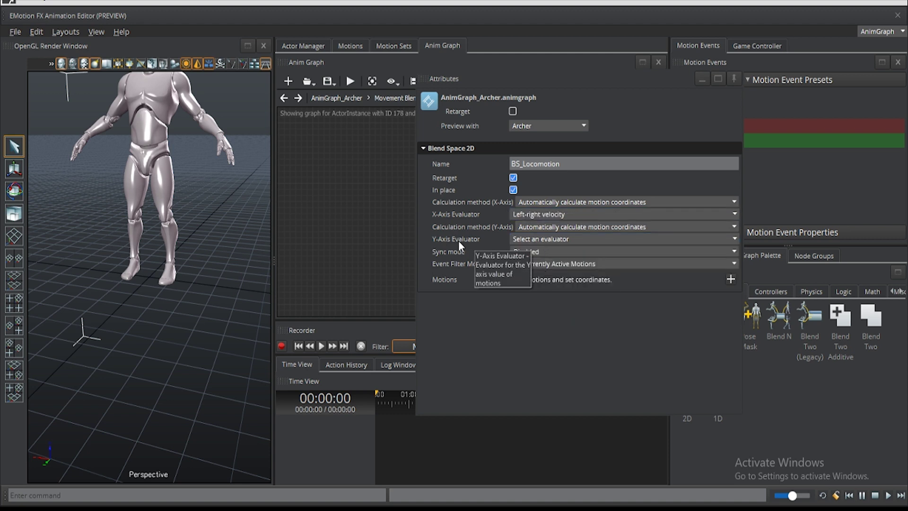
pyautogui.click(532, 239)
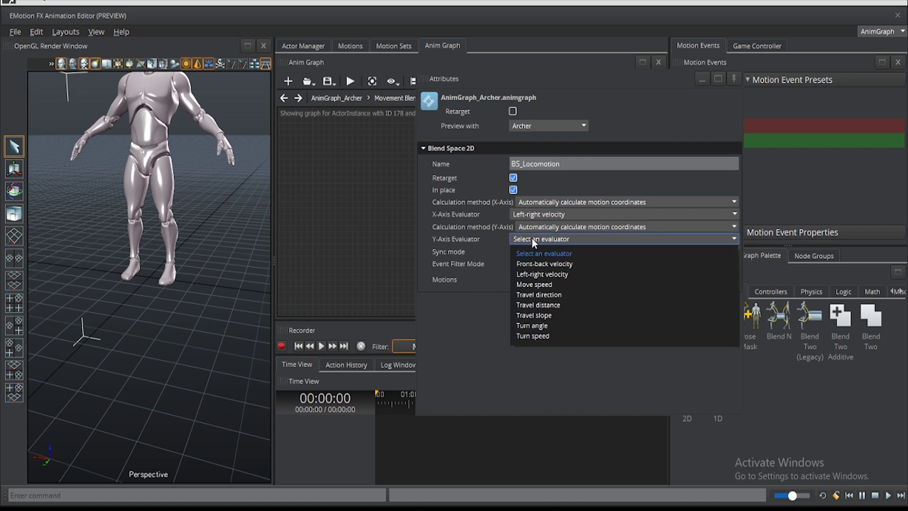
pyautogui.click(541, 264)
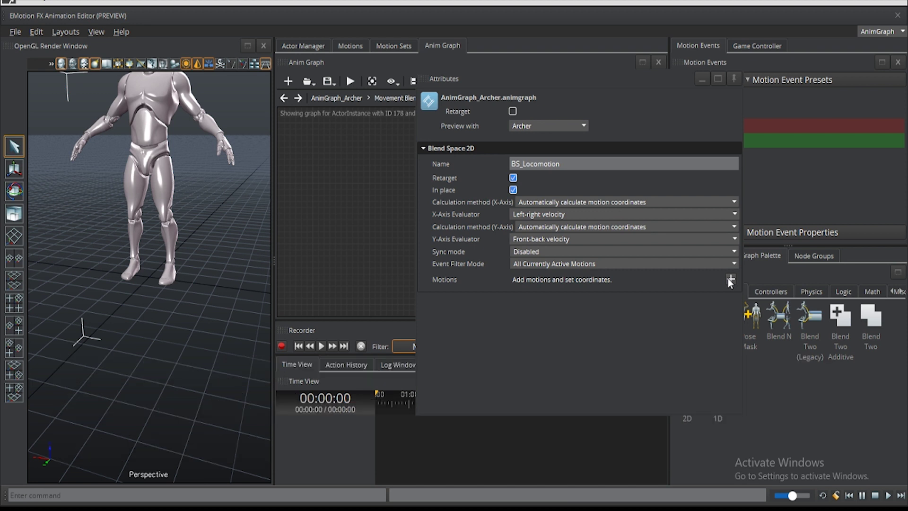
pyautogui.click(731, 279)
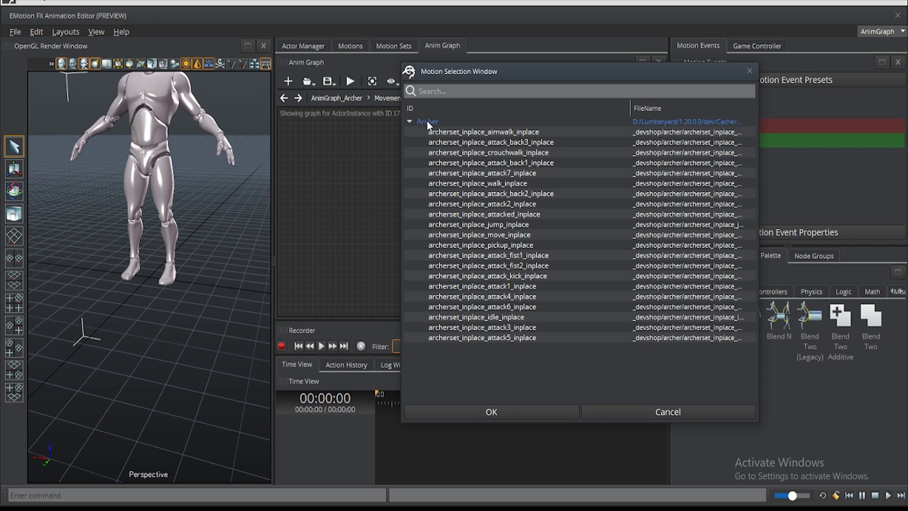
pyautogui.click(409, 121)
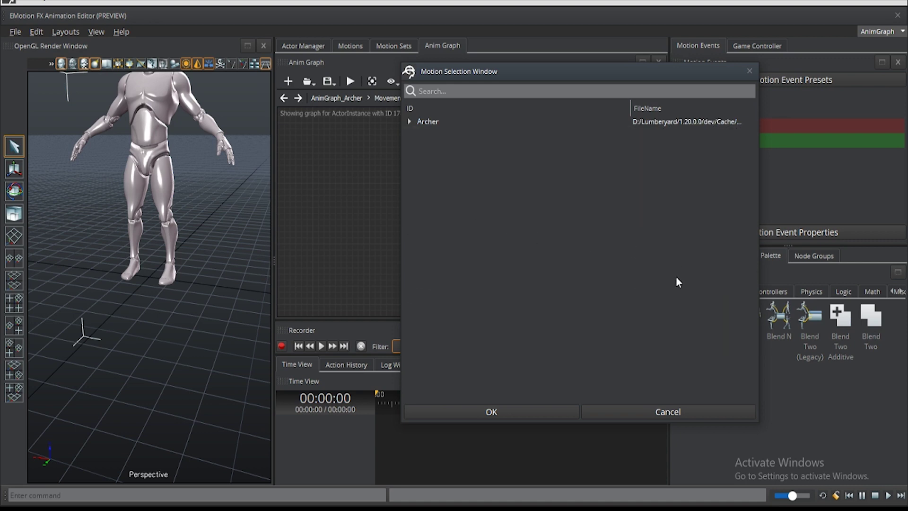
pyautogui.click(669, 413)
# Step: Set the anim graph's preview motion set to Basic Movement and bring the BS_Locomotion settings back into the Attributes pane
pyautogui.click(529, 126)
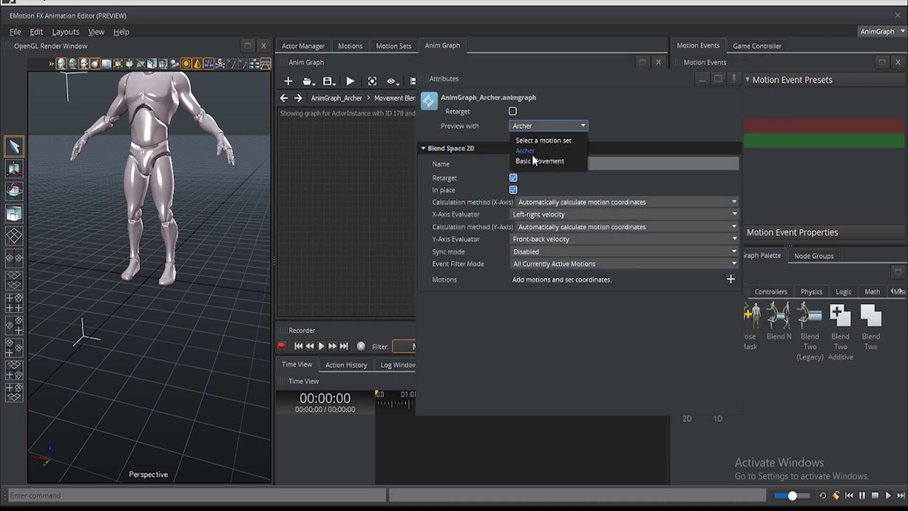
pyautogui.click(537, 161)
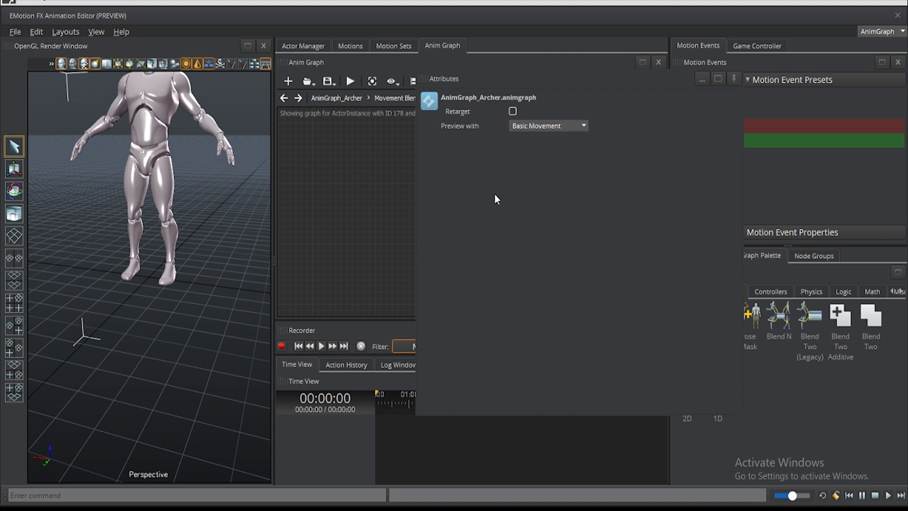
pyautogui.moveTo(498, 85); pyautogui.dragTo(455, 235)
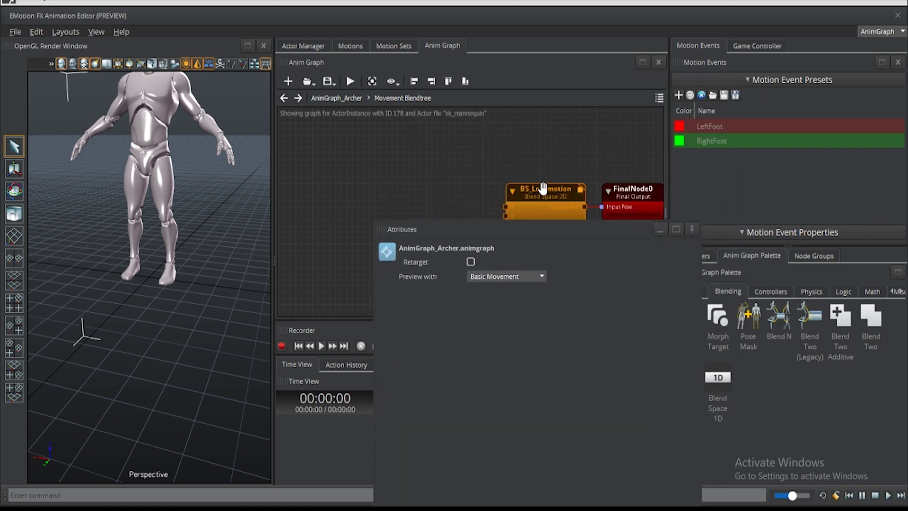
pyautogui.click(536, 194)
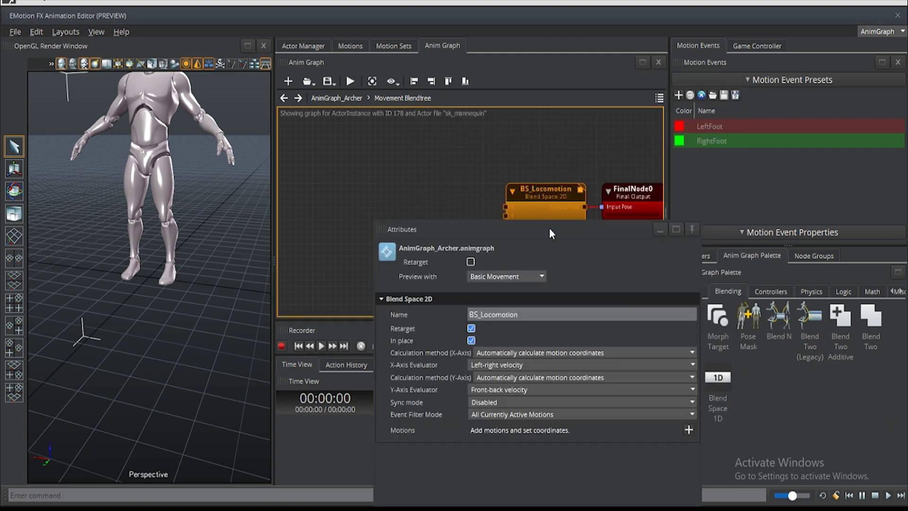
pyautogui.moveTo(559, 221); pyautogui.dragTo(575, 92)
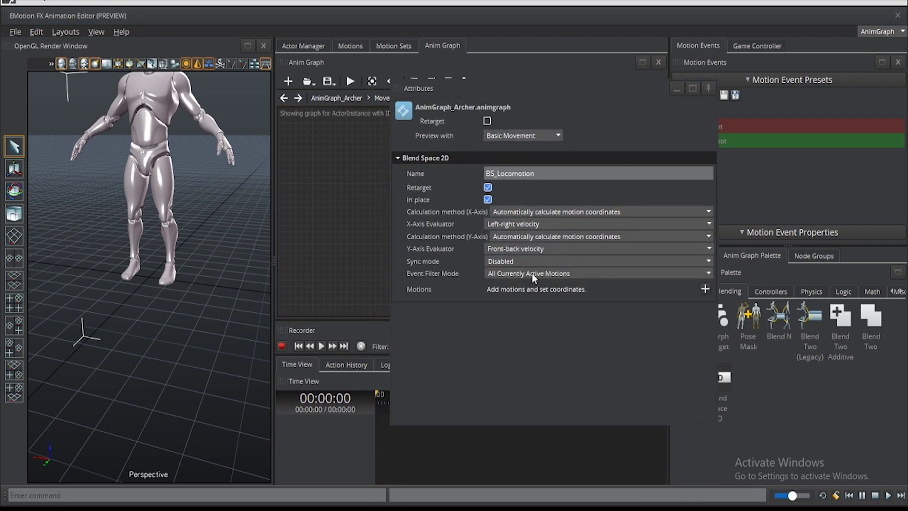
# Step: Add the motions als_n_idle_additive, als_lf_walk_l, als_lf_walk_b, als_lf_walk_f and als_lf_walk_r to the blend space
pyautogui.click(706, 289)
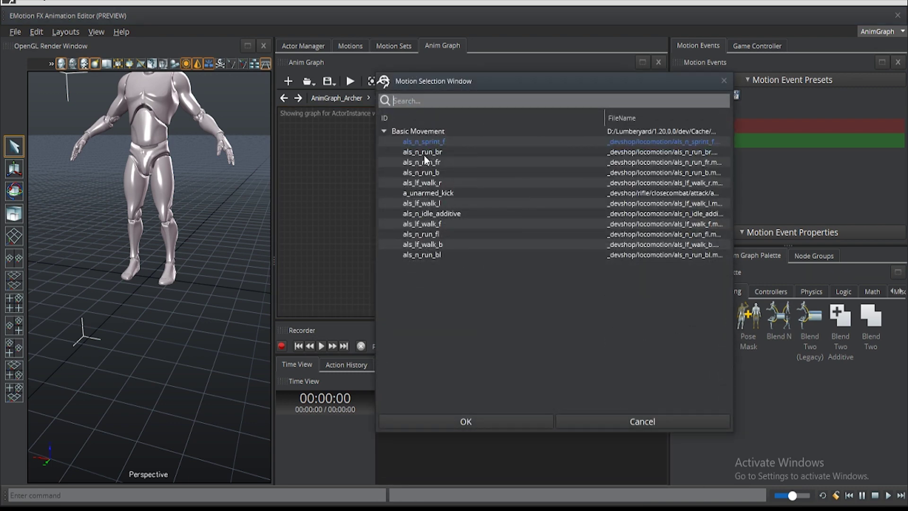
pyautogui.click(436, 213)
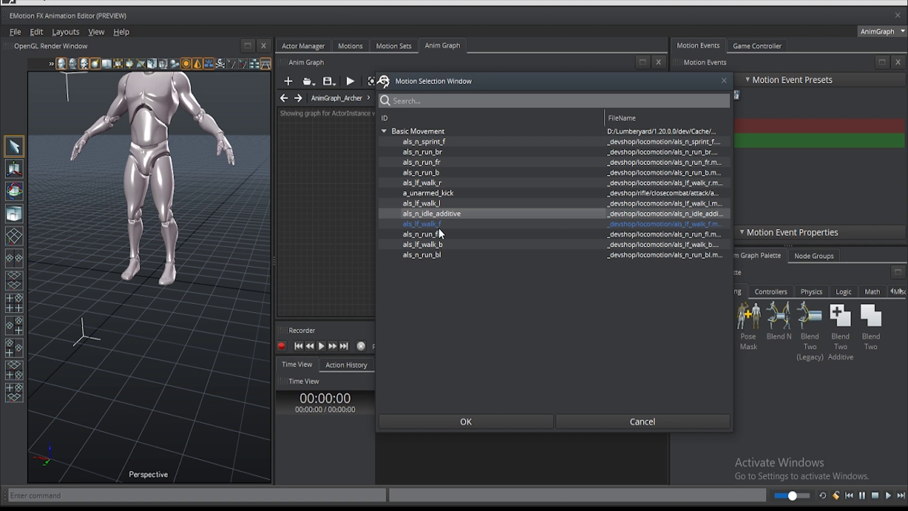
pyautogui.keyDown('ctrl'); pyautogui.click(434, 203); pyautogui.keyUp('ctrl')
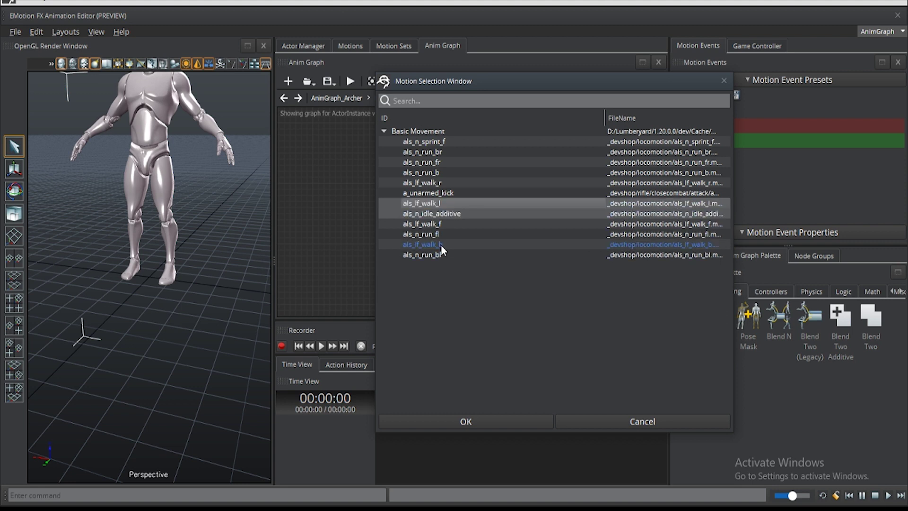
pyautogui.keyDown('ctrl'); pyautogui.click(441, 245); pyautogui.keyUp('ctrl')
pyautogui.keyDown('ctrl'); pyautogui.click(436, 223); pyautogui.keyUp('ctrl')
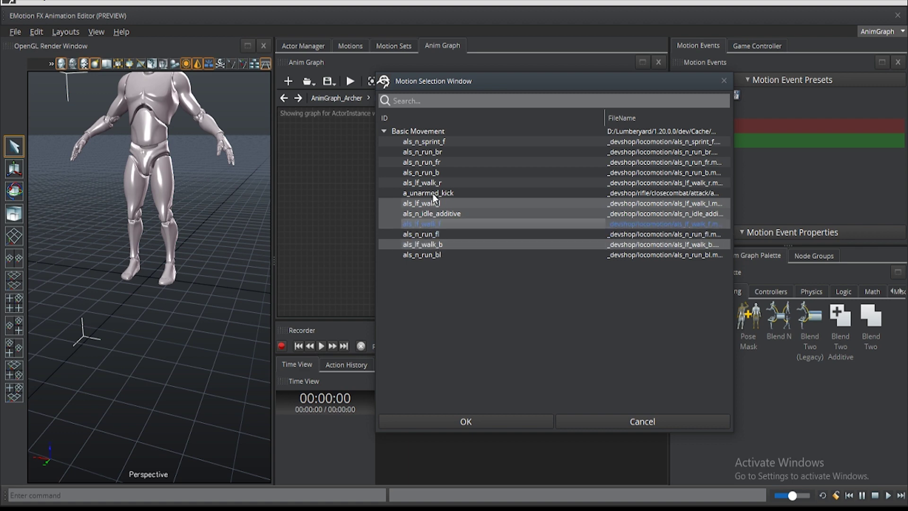
pyautogui.click(511, 424)
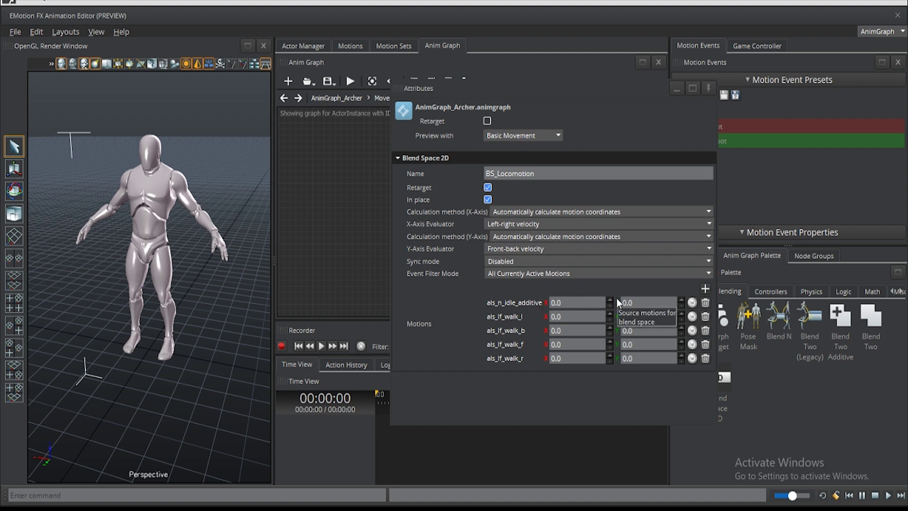
# Step: Set the X coordinate of als_lf_walk_l to -1 and the Y coordinate of als_lf_walk_b to -1
pyautogui.click(546, 316)
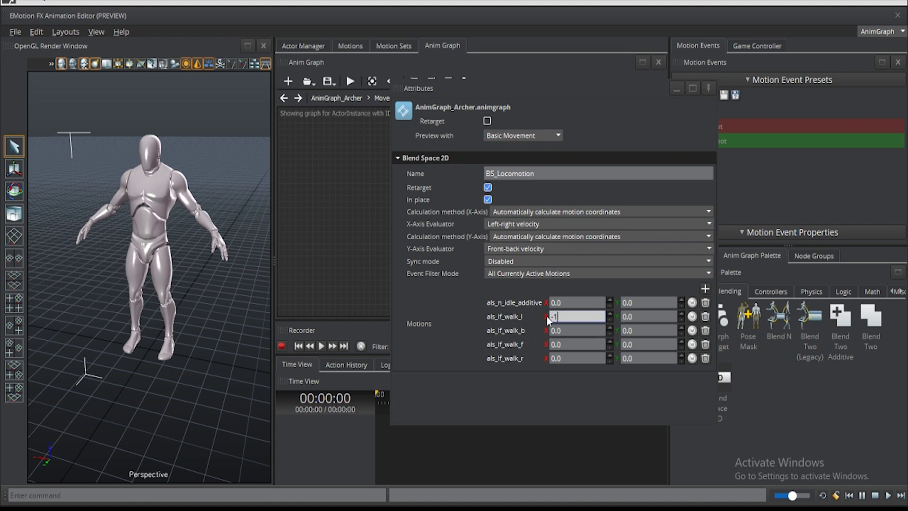
pyautogui.write('-1')
pyautogui.press('Return')
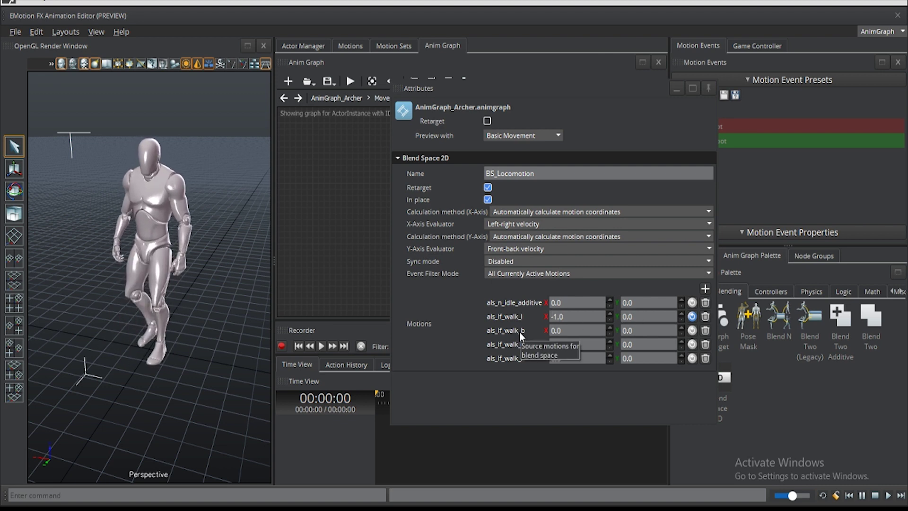
pyautogui.click(623, 331)
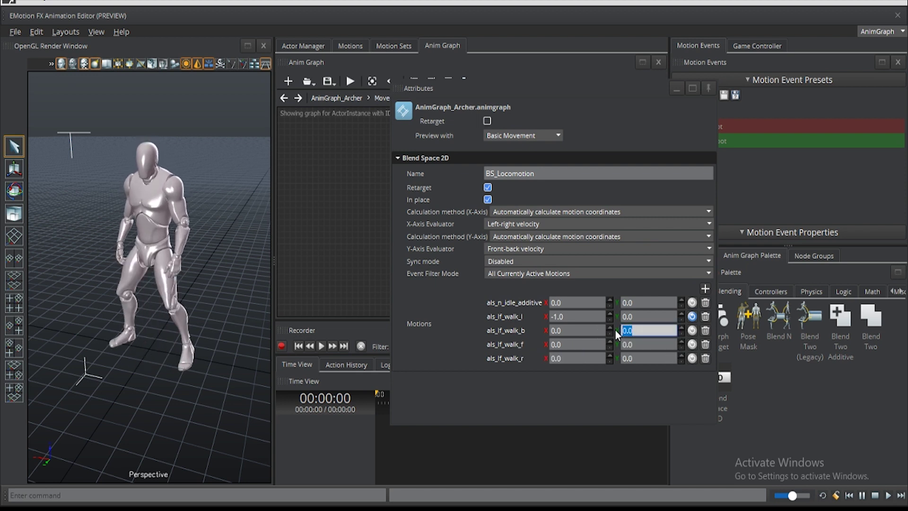
pyautogui.write('-1')
pyautogui.press('Return')
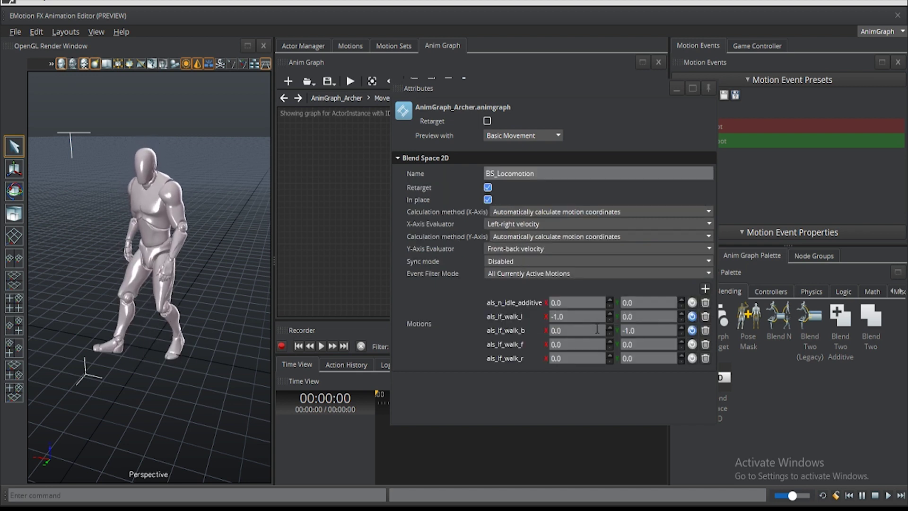
# Step: Set the Y coordinate of als_lf_walk_f to 1 and the X coordinate of als_lf_walk_r to 1
pyautogui.click(634, 344)
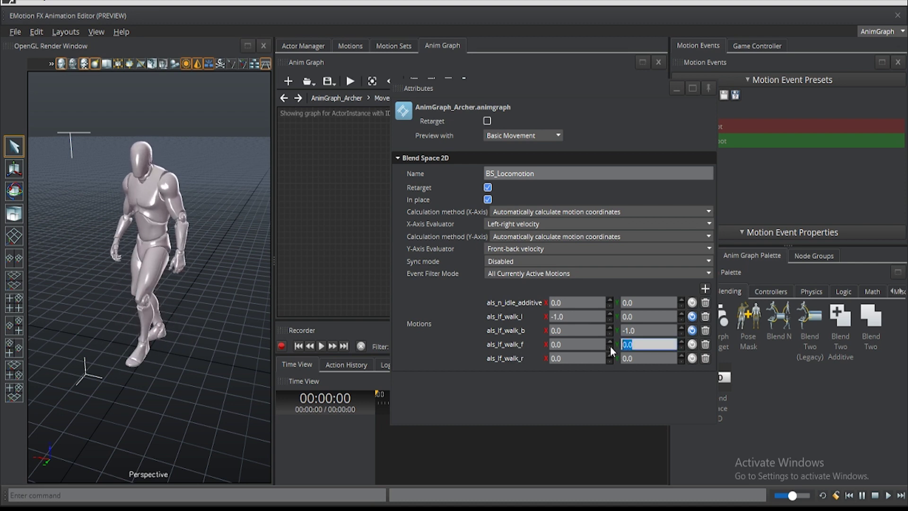
pyautogui.write('1')
pyautogui.press('Return')
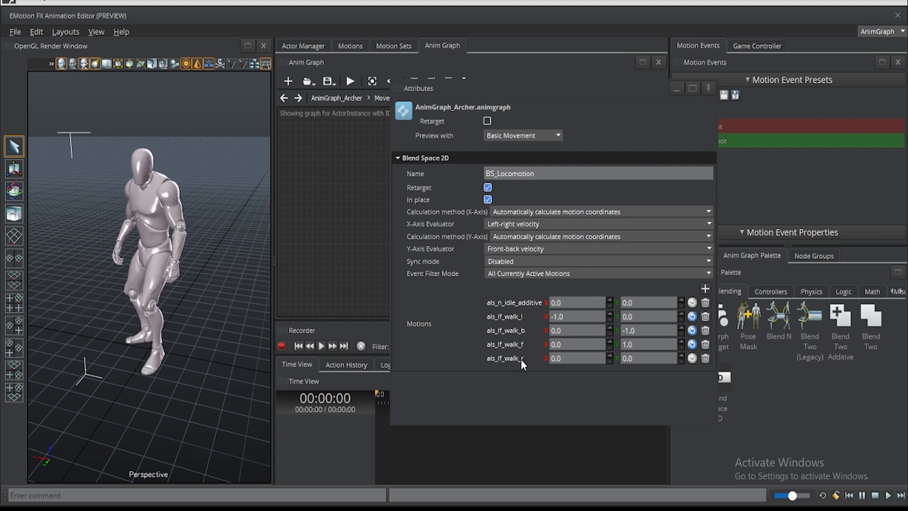
pyautogui.click(565, 358)
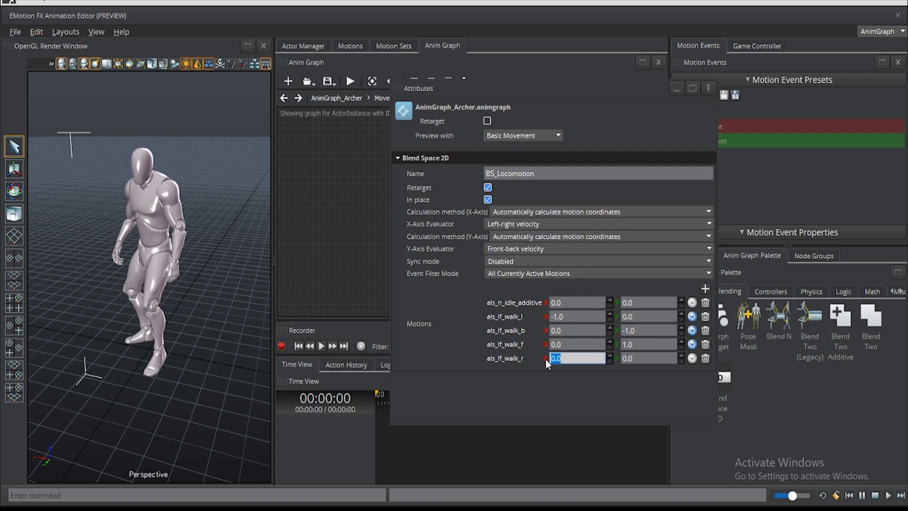
pyautogui.write('1')
pyautogui.press('Return')
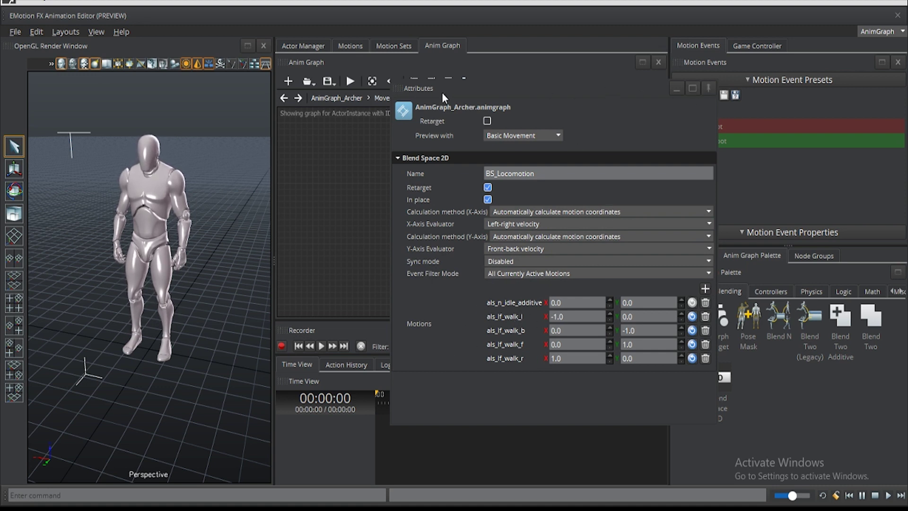
# Step: Dock the floating Attributes pane beside Motion Events so that the graph is uncovered
pyautogui.moveTo(395, 86); pyautogui.dragTo(771, 112)
pyautogui.moveTo(765, 114); pyautogui.dragTo(695, 160)
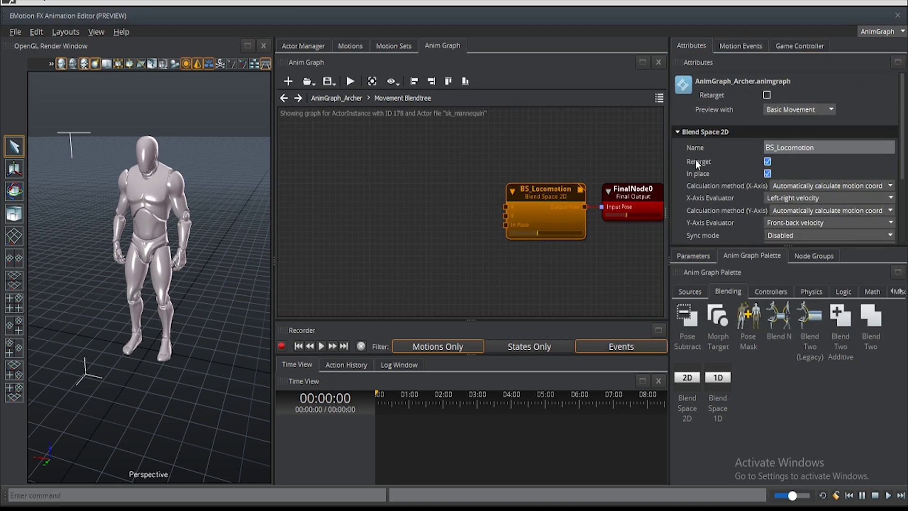
# Step: Open the BS_Locomotion blend space and preview a blend by moving its sample point from the idle position toward als_lf_walk_f
pyautogui.click(567, 148)
pyautogui.moveTo(567, 149); pyautogui.dragTo(475, 142, button='right')
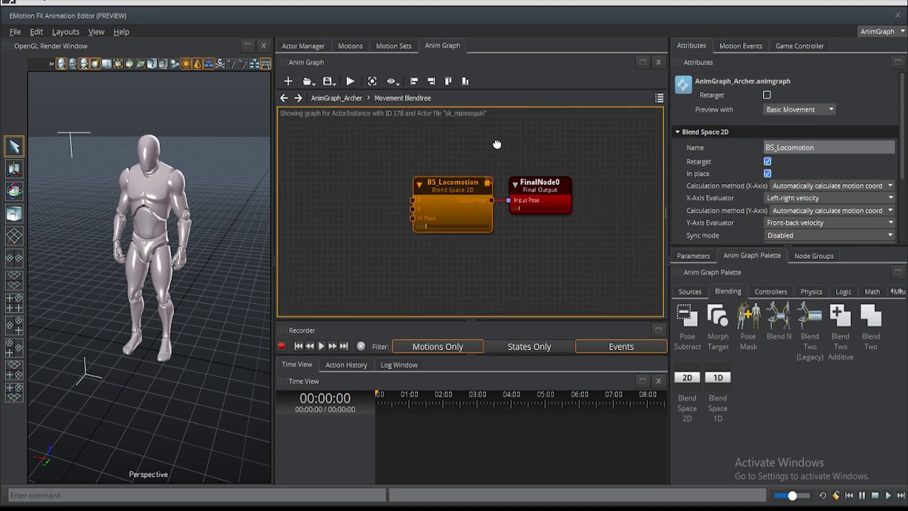
pyautogui.doubleClick(456, 188)
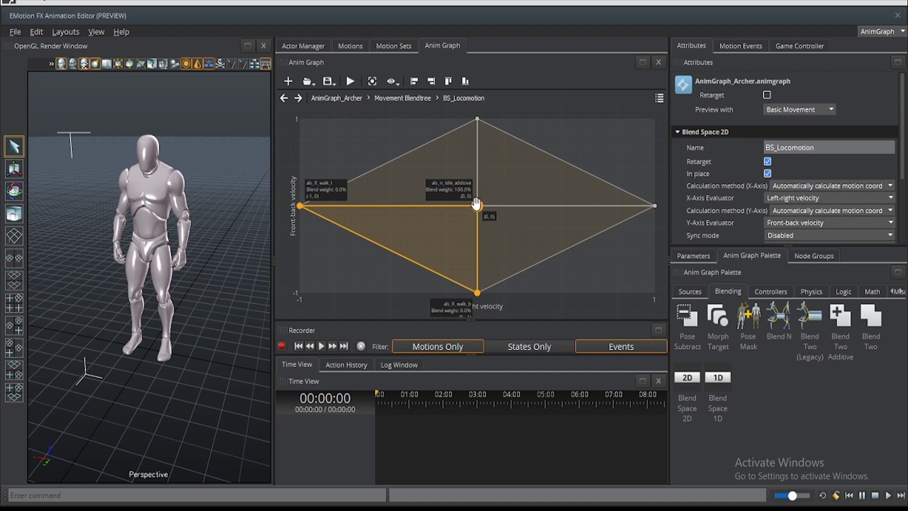
pyautogui.moveTo(477, 205)
pyautogui.mouseDown()
pyautogui.moveTo(479, 113)
pyautogui.moveTo(478, 294)
pyautogui.moveTo(656, 207)
pyautogui.moveTo(552, 216)
pyautogui.moveTo(305, 204)
pyautogui.moveTo(357, 191)
pyautogui.moveTo(480, 121)
pyautogui.moveTo(602, 181)
pyautogui.moveTo(615, 201)
pyautogui.moveTo(526, 265)
pyautogui.moveTo(460, 256)
pyautogui.moveTo(413, 220)
pyautogui.moveTo(457, 201)
pyautogui.moveTo(462, 157)
pyautogui.moveTo(477, 145)
pyautogui.moveTo(479, 189)
pyautogui.mouseUp()
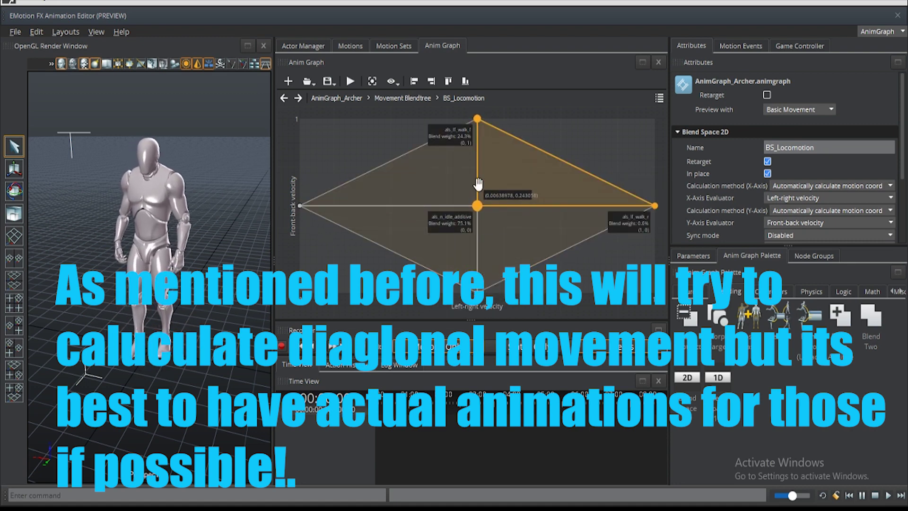
# Step: Set the blend space's sync mode to Full clip based and preview the blend close to als_lf_walk_f
pyautogui.click(796, 234)
pyautogui.click(764, 275)
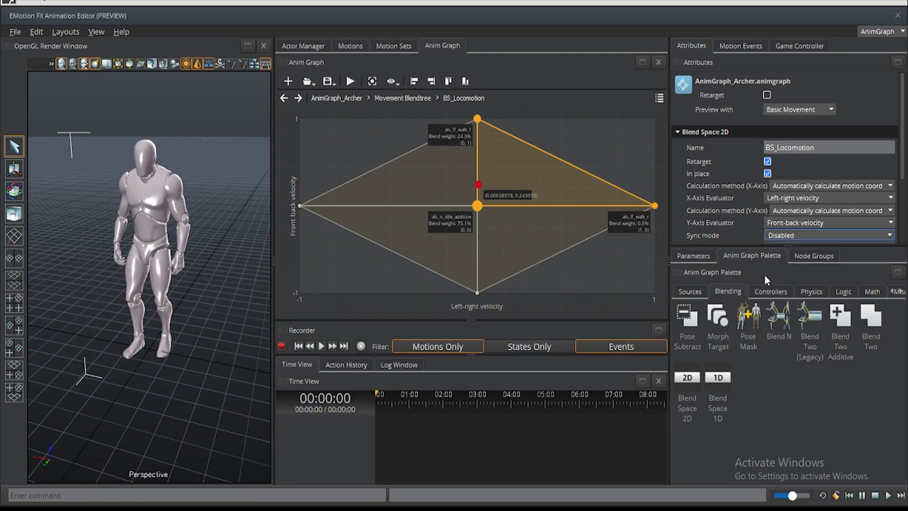
pyautogui.moveTo(478, 185); pyautogui.dragTo(469, 137)
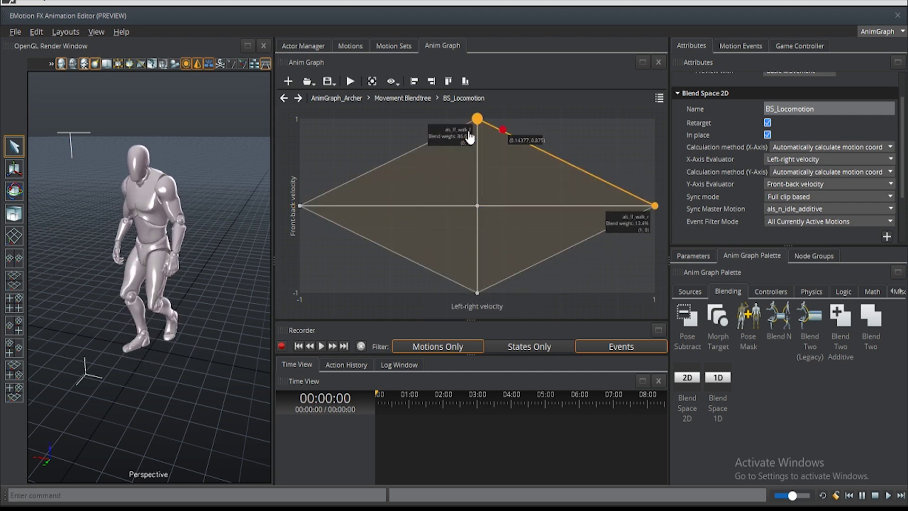
# Step: Return to the Movement Blendtree level and start a new Float (slider) parameter named Horizontal
pyautogui.click(285, 98)
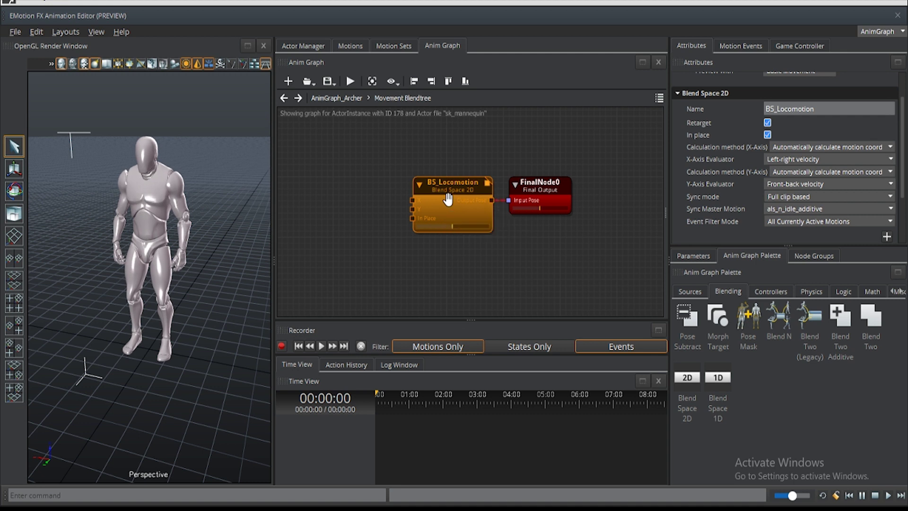
pyautogui.click(444, 275)
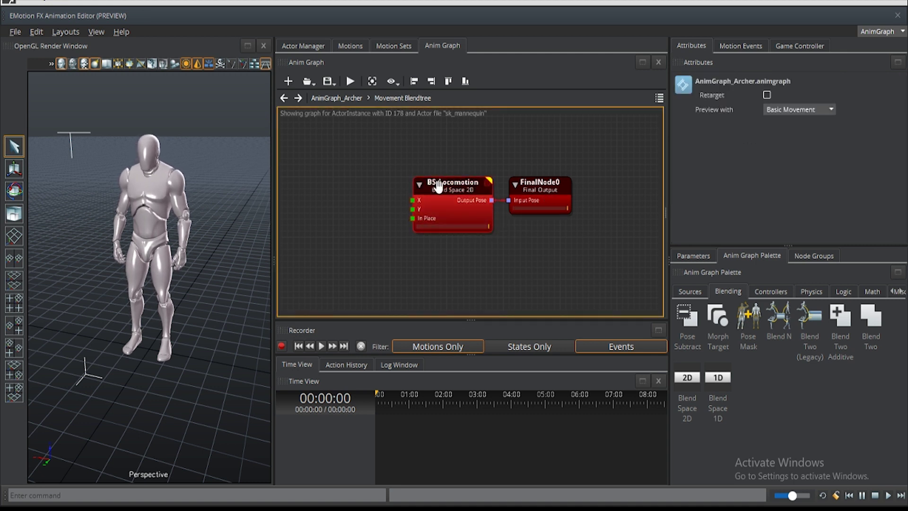
pyautogui.click(702, 259)
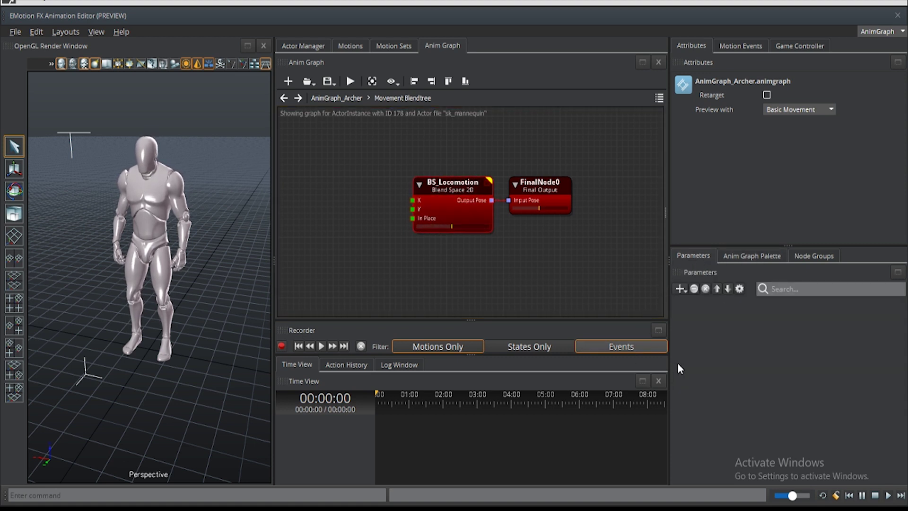
pyautogui.click(680, 289)
pyautogui.click(702, 303)
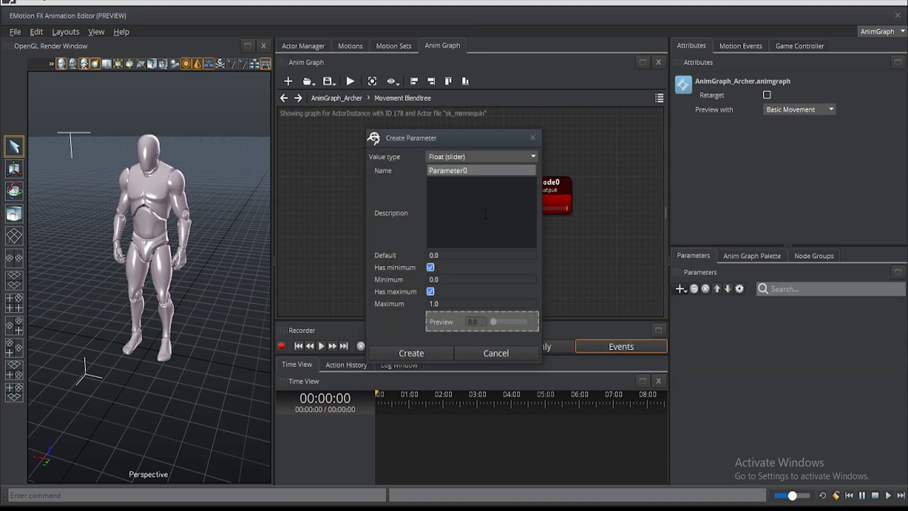
pyautogui.doubleClick(478, 172)
pyautogui.write('H')
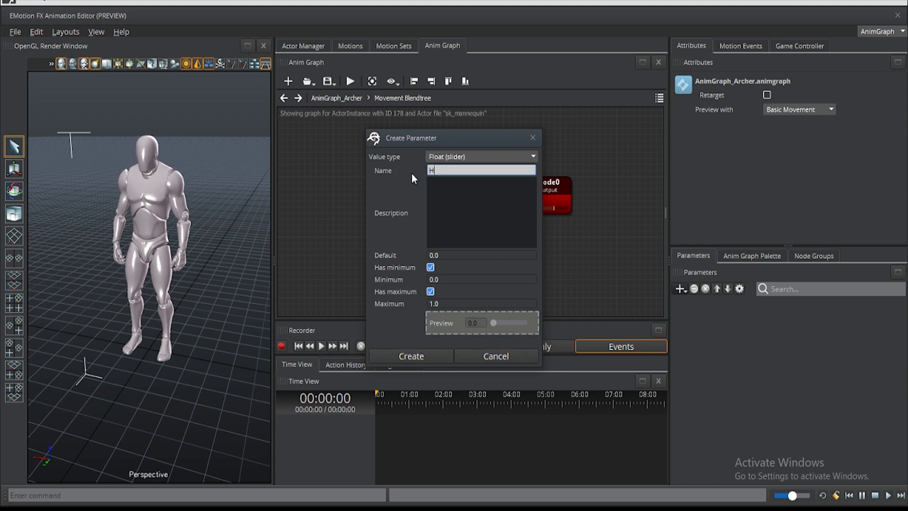
pyautogui.write('orizontal')
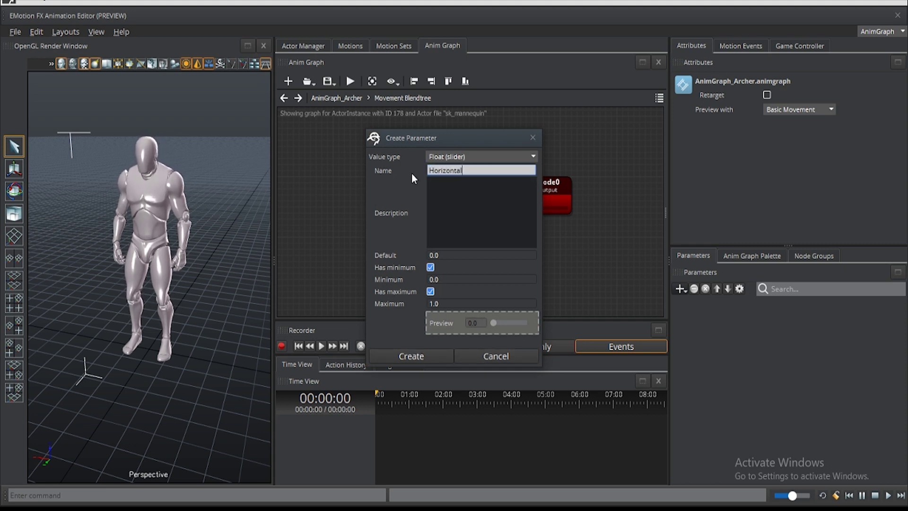
# Step: Describe the Horizontal parameter as "This controls the left and right movement of the character" and copy that description
pyautogui.click(449, 202)
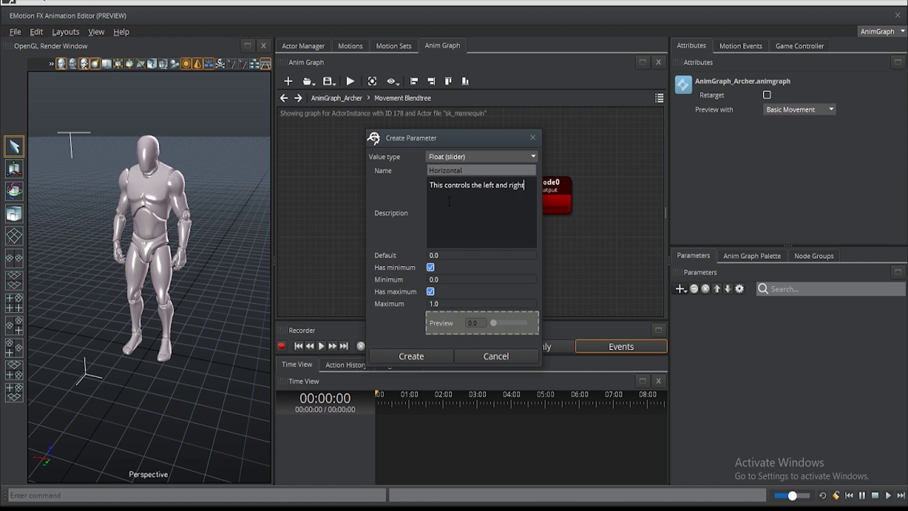
pyautogui.write('ovement of the chartactert')
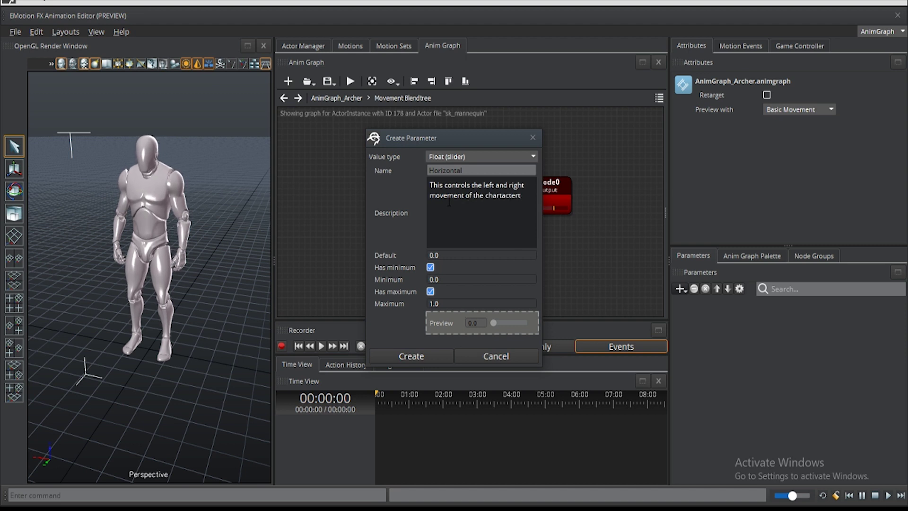
pyautogui.press('BackSpace')
pyautogui.press('BackSpace')
pyautogui.press('BackSpace')
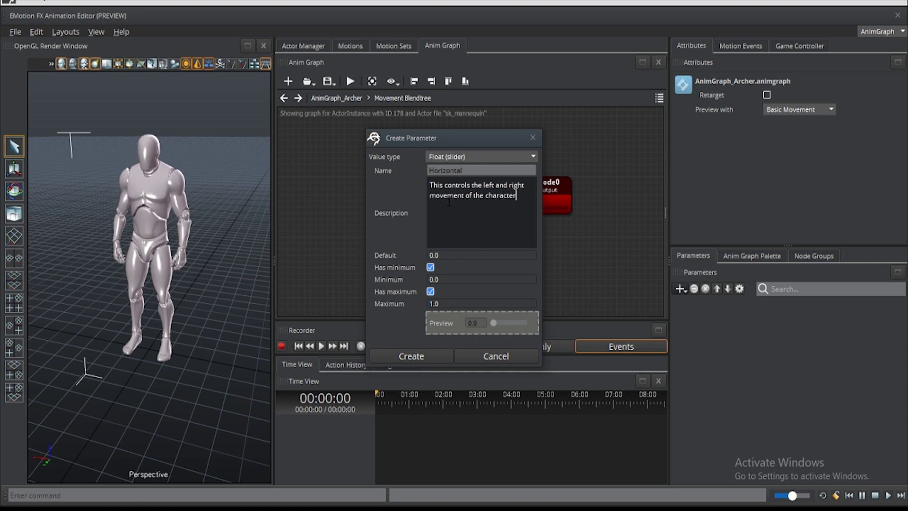
pyautogui.hotkey('ctrl', 'a')
pyautogui.hotkey('ctrl', 'c')
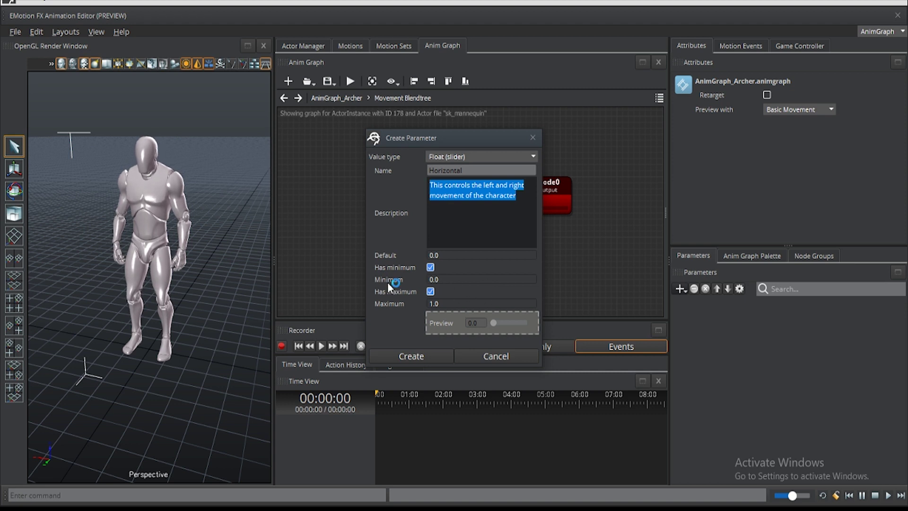
# Step: Set the Horizontal parameter's minimum to -1 and create it
pyautogui.doubleClick(433, 279)
pyautogui.write('-1')
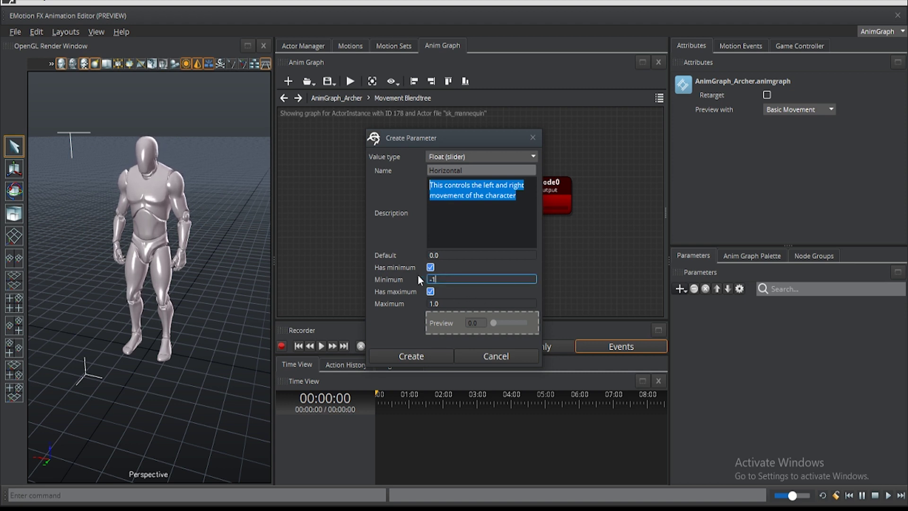
pyautogui.press('Return')
pyautogui.click(427, 363)
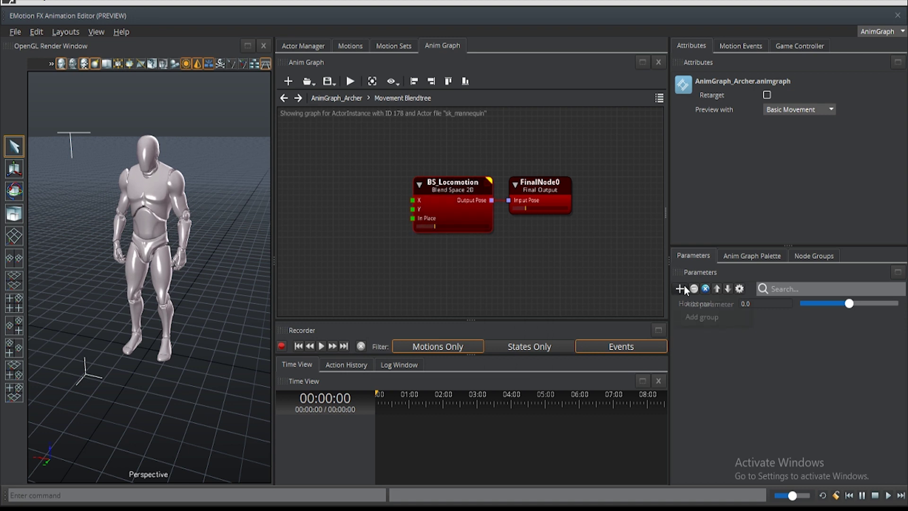
# Step: Start another Float (slider) parameter named Vertical and paste the copied text as its description
pyautogui.click(690, 305)
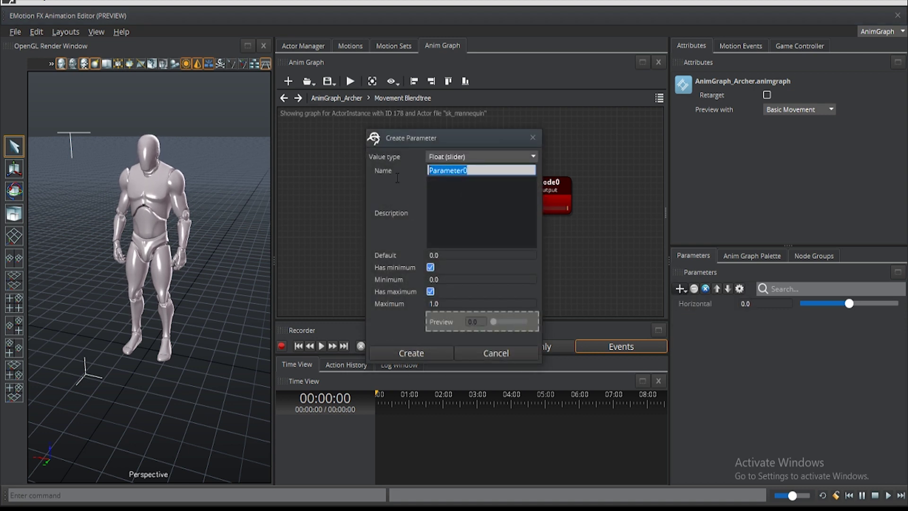
pyautogui.write('Verticalk')
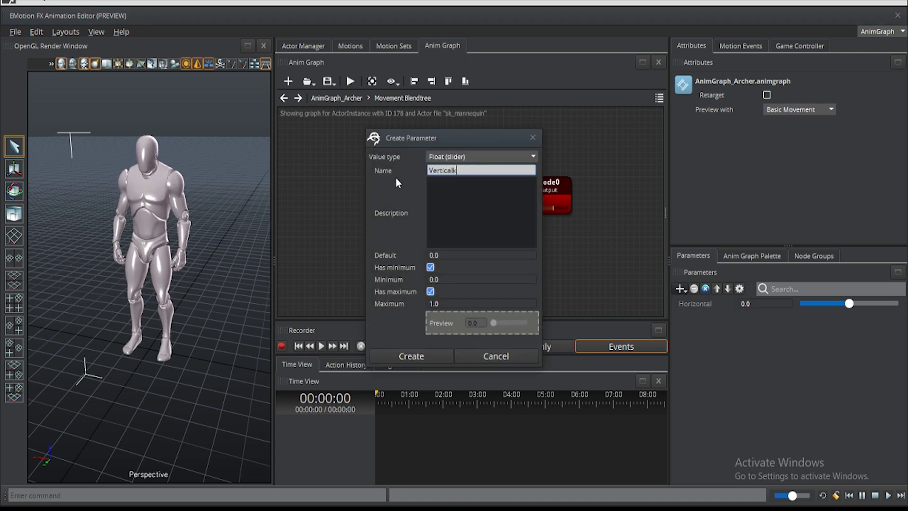
pyautogui.press('BackSpace')
pyautogui.press('Tab')
pyautogui.hotkey('ctrl', 'v')
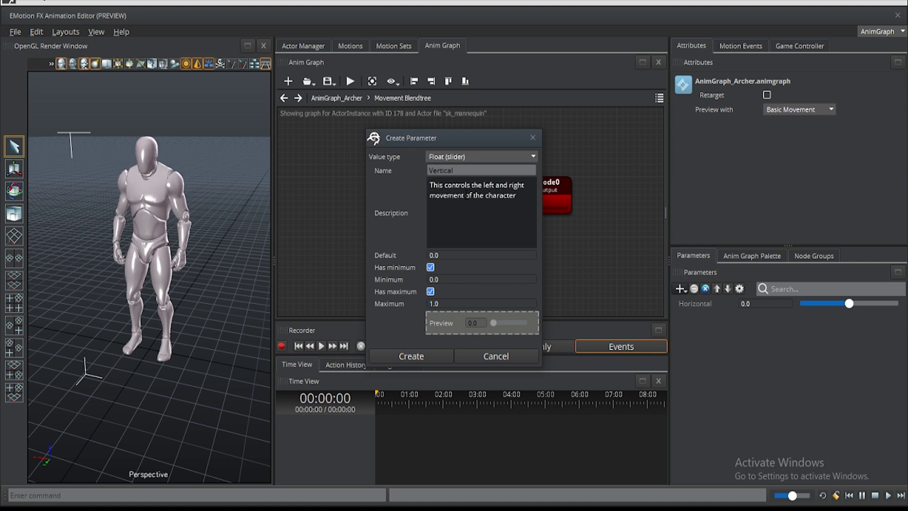
# Step: Replace "left and right" with "Forward and backward" in the Vertical parameter's description
pyautogui.moveTo(483, 185); pyautogui.dragTo(523, 185)
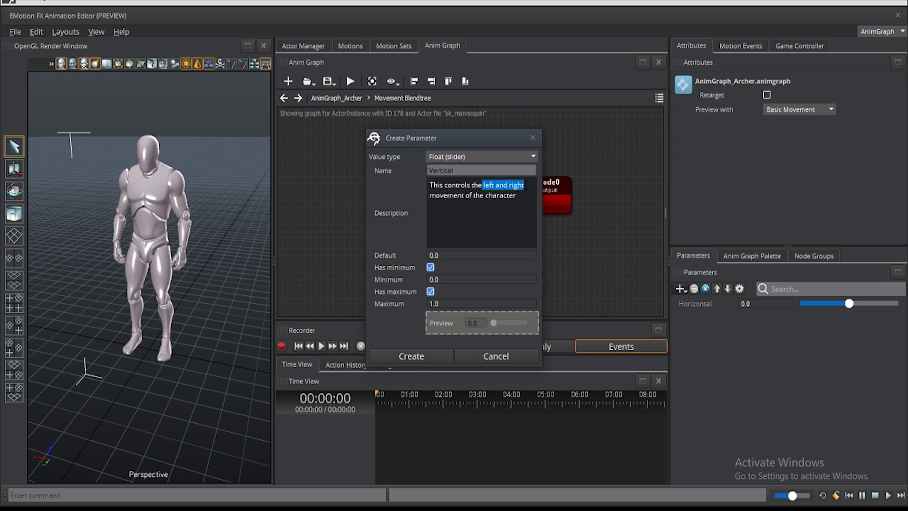
pyautogui.press('BackSpace')
pyautogui.write('Forw')
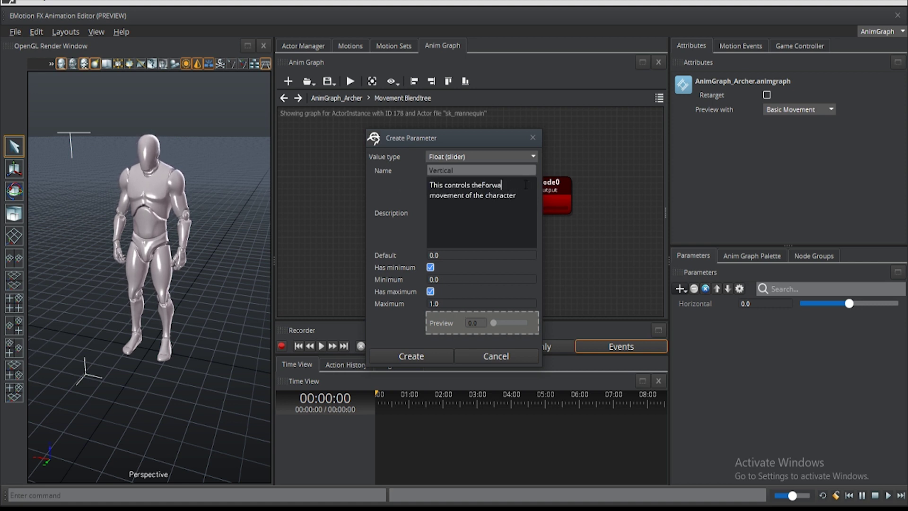
pyautogui.press('BackSpace')
pyautogui.press('BackSpace')
pyautogui.press('BackSpace')
pyautogui.press('BackSpace')
pyautogui.write('Forwar')
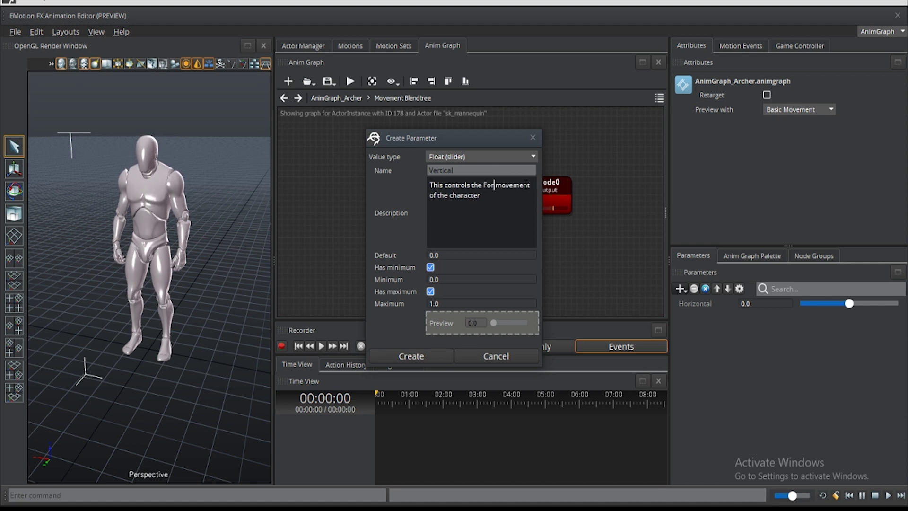
pyautogui.write('d and backward')
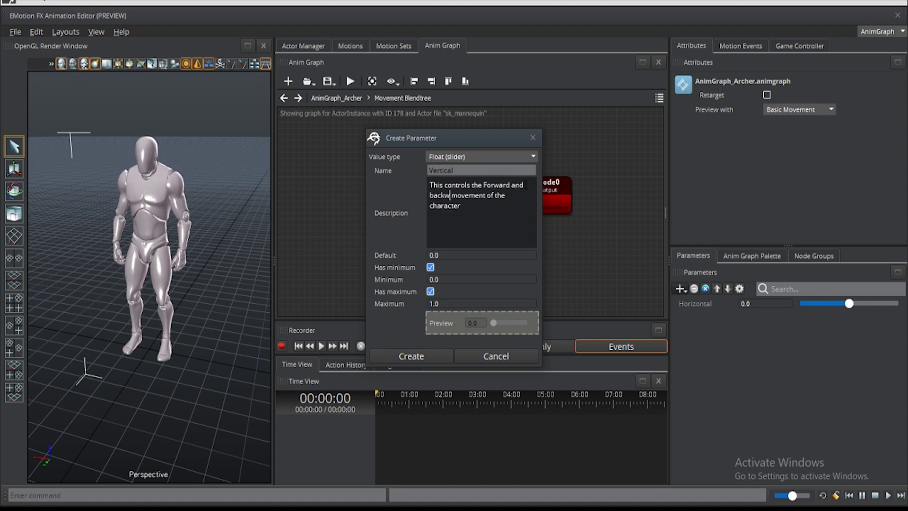
# Step: Set the Vertical parameter's minimum to -1 and create it
pyautogui.click(443, 280)
pyautogui.write('-10')
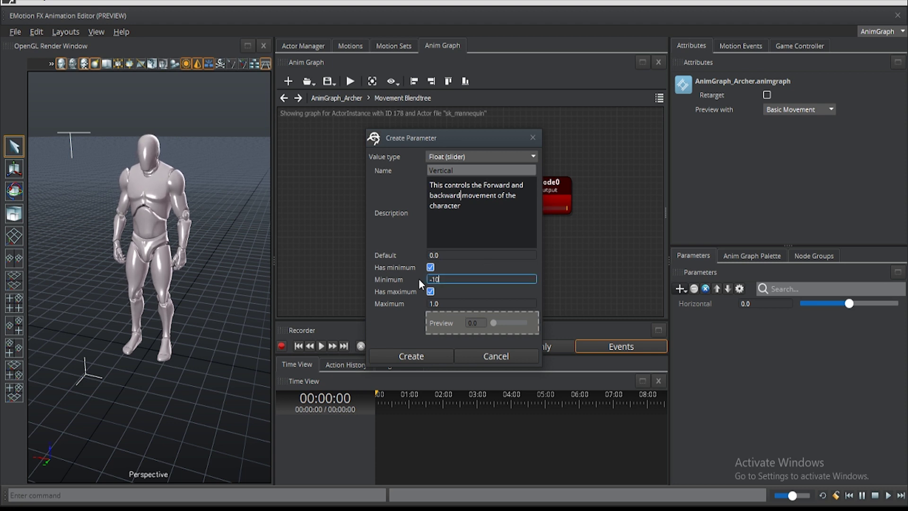
pyautogui.press('Return')
pyautogui.write('-1')
pyautogui.press('Return')
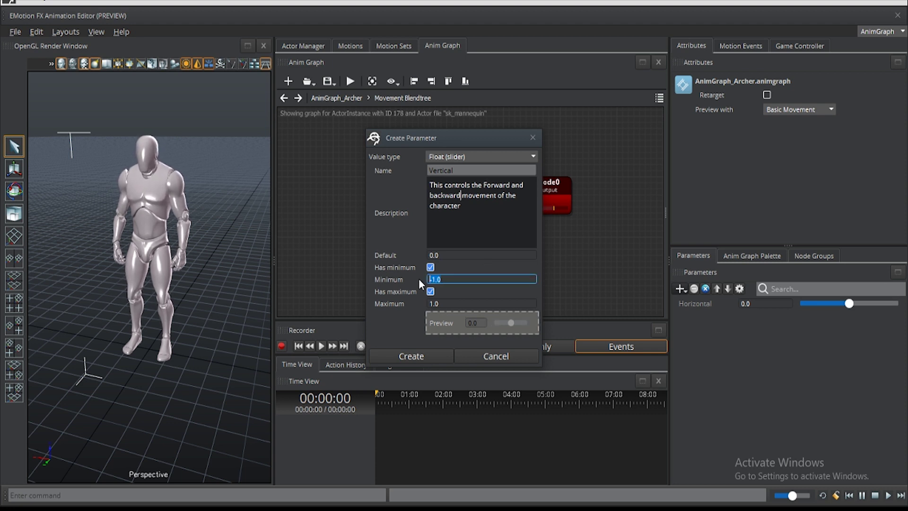
pyautogui.click(421, 356)
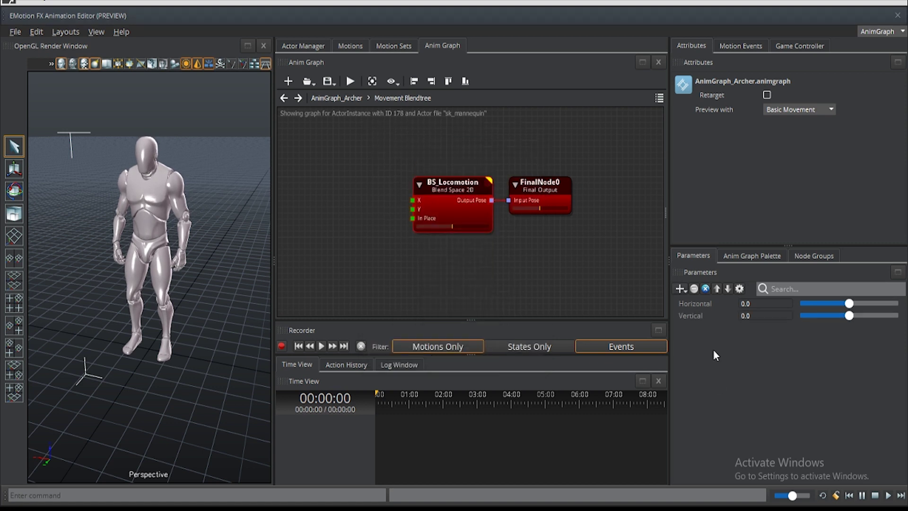
# Step: Add a Parameters source node to the left of BS_Locomotion in the blend tree
pyautogui.moveTo(465, 266); pyautogui.dragTo(515, 256, button='middle')
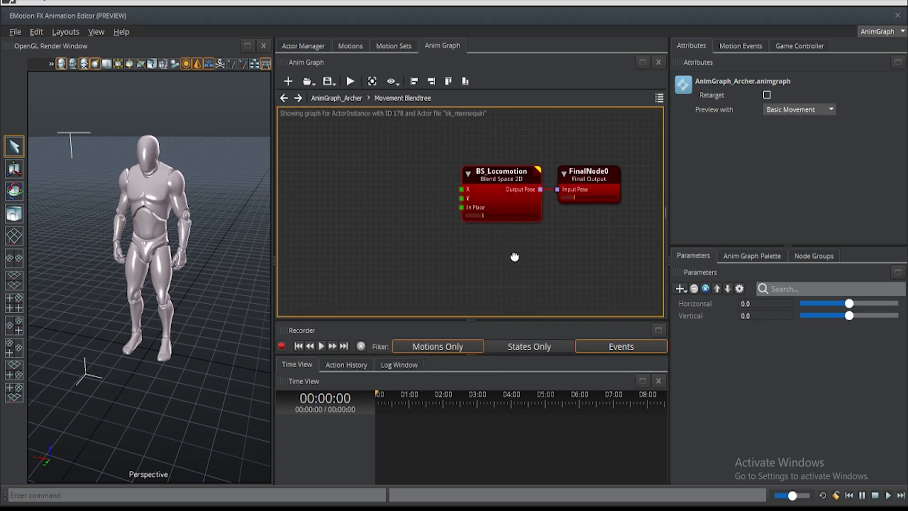
pyautogui.rightClick(348, 176)
pyautogui.moveTo(378, 185)
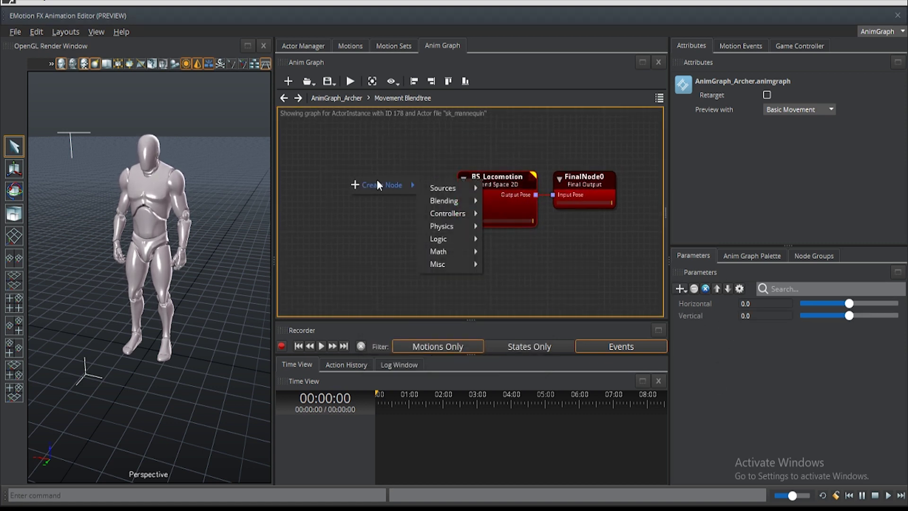
pyautogui.moveTo(446, 186)
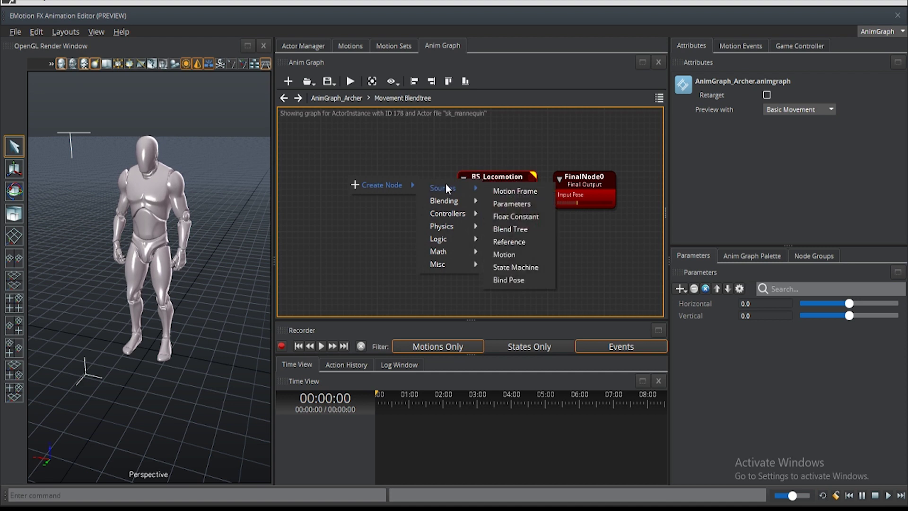
pyautogui.click(513, 205)
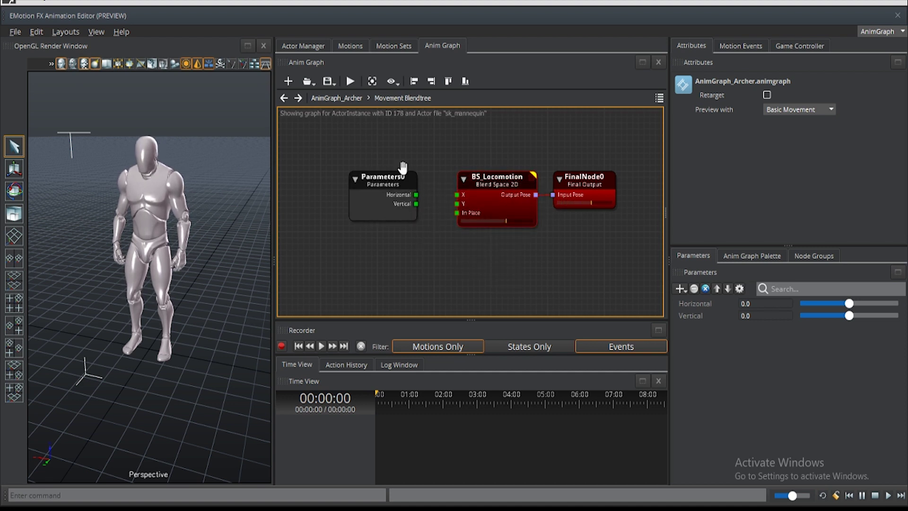
# Step: Rename the Parameters node to Movement Params and connect its Horizontal and Vertical outputs to BS_Locomotion's X and Y inputs
pyautogui.click(396, 186)
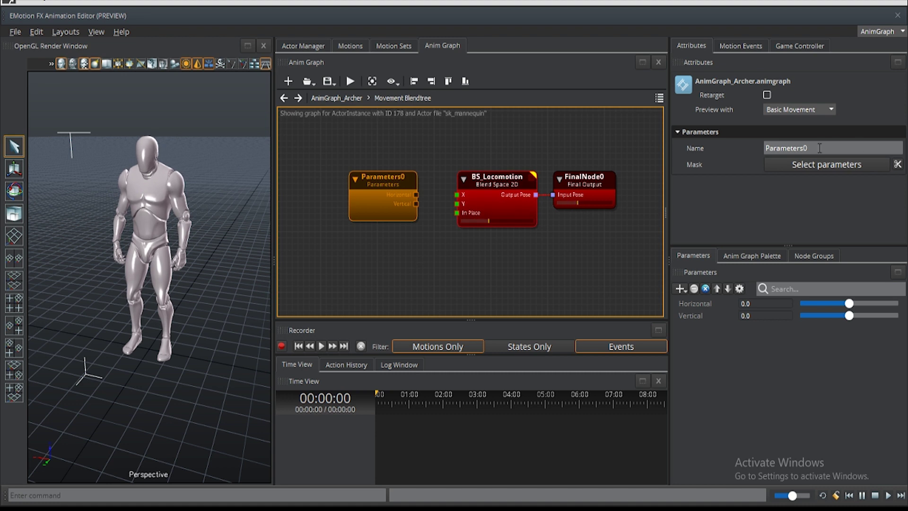
pyautogui.click(795, 148)
pyautogui.moveTo(795, 148); pyautogui.dragTo(728, 148)
pyautogui.write('Movement Params')
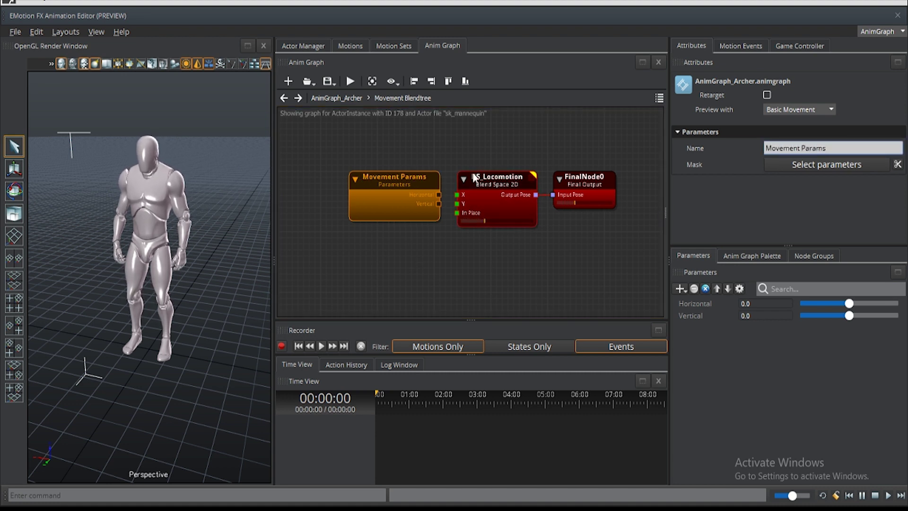
pyautogui.moveTo(440, 194); pyautogui.dragTo(457, 204)
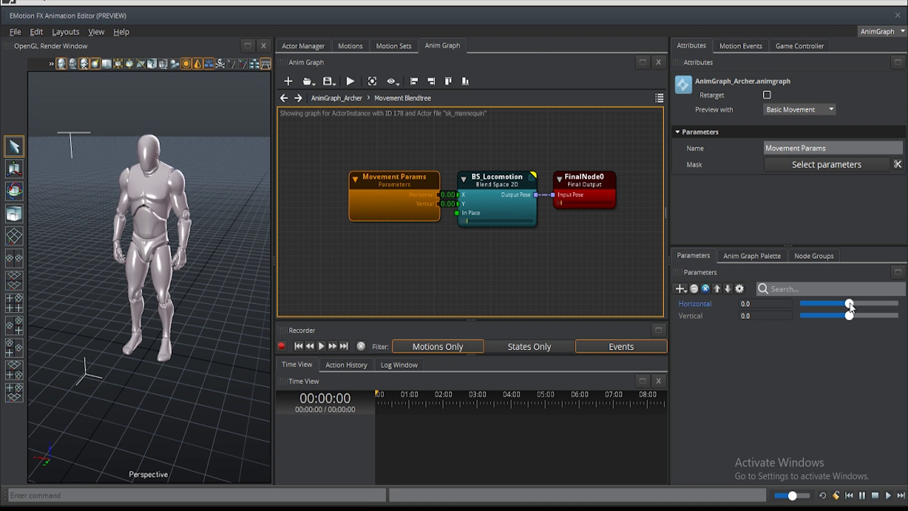
# Step: Preview the locomotion by varying the Horizontal value down to -1 and then the Vertical value, resetting each to 0
pyautogui.moveTo(850, 306); pyautogui.dragTo(742, 303)
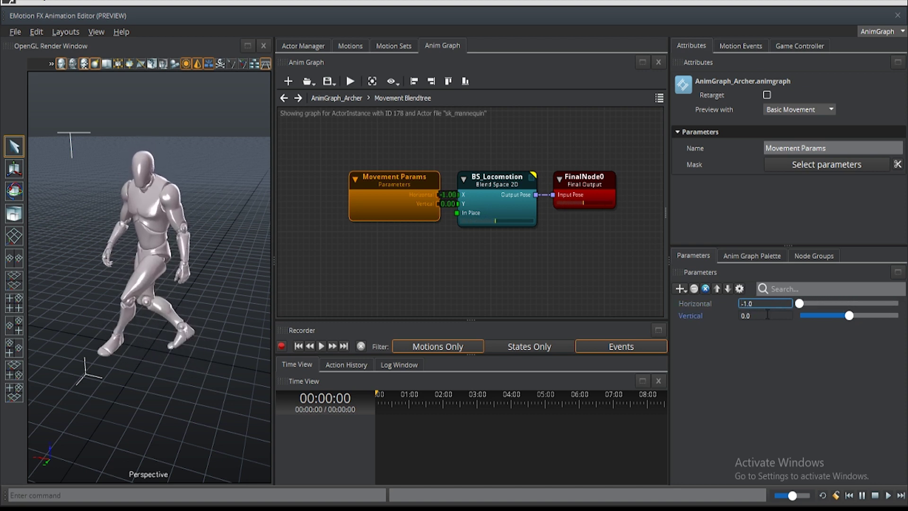
pyautogui.click(741, 316)
pyautogui.click(742, 303)
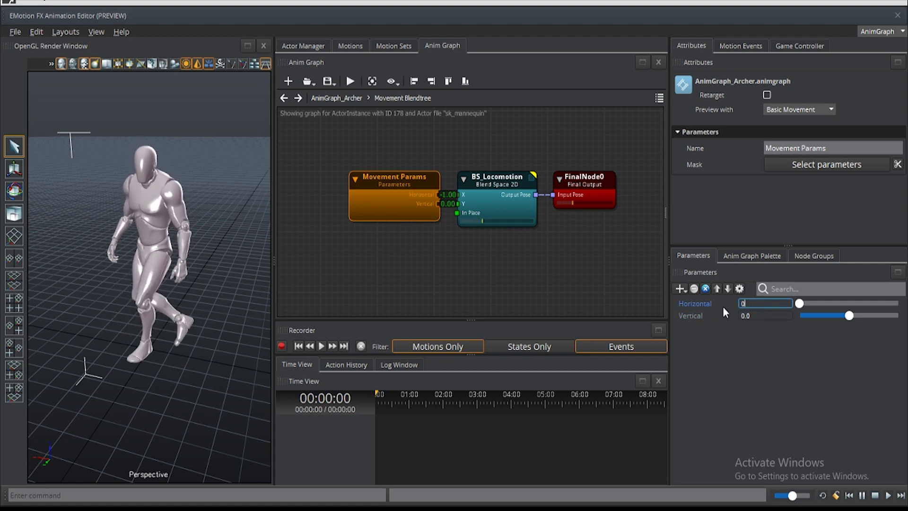
pyautogui.write('0')
pyautogui.press('Return')
pyautogui.moveTo(850, 315); pyautogui.dragTo(723, 318)
pyautogui.write('0')
pyautogui.press('Return')
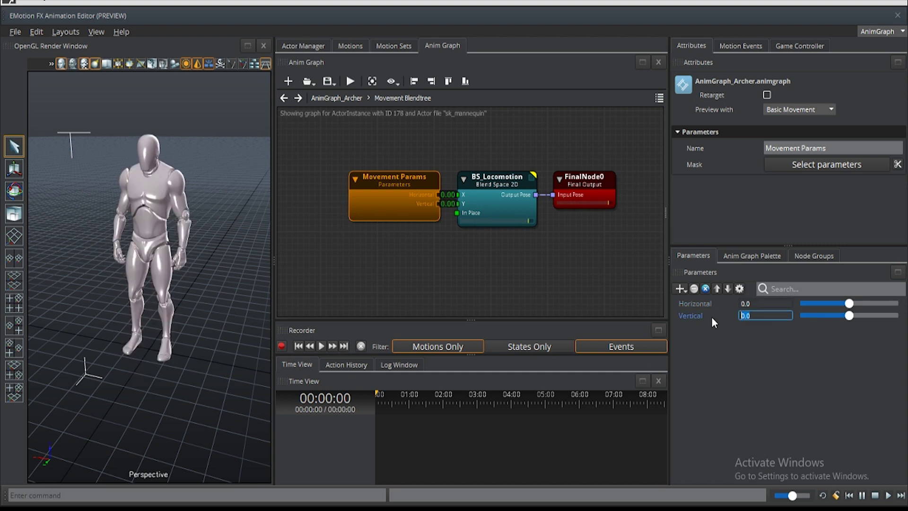
# Step: Return to the AnimGraph_Archer root level and save the changed anim graph and WS_Archer.emfxworkspace files
pyautogui.click(284, 98)
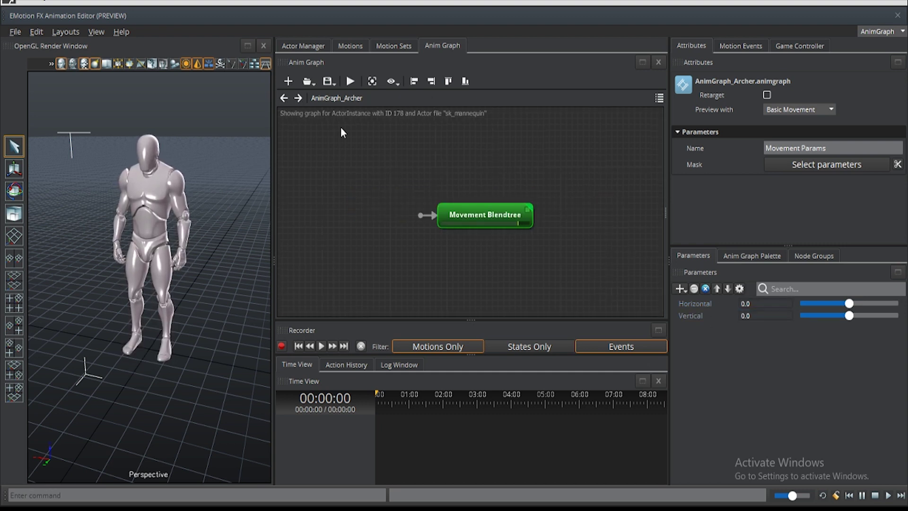
pyautogui.click(327, 81)
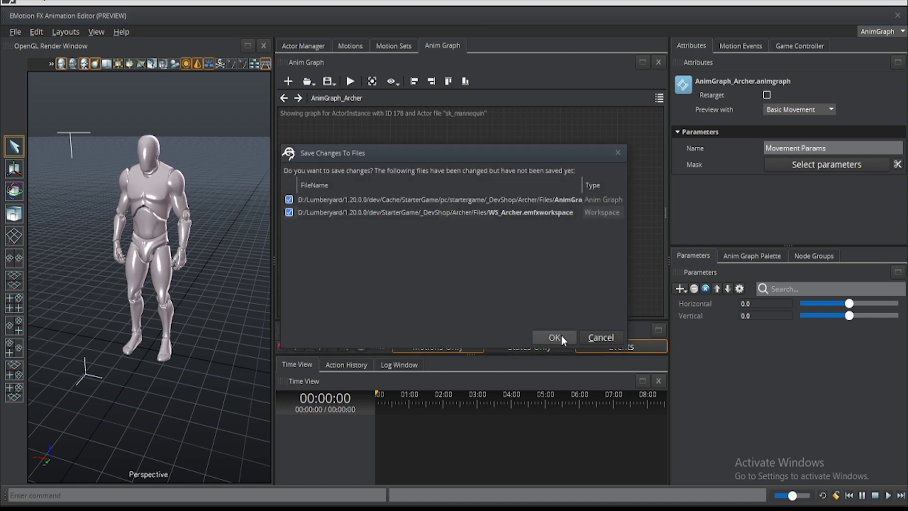
pyautogui.click(561, 334)
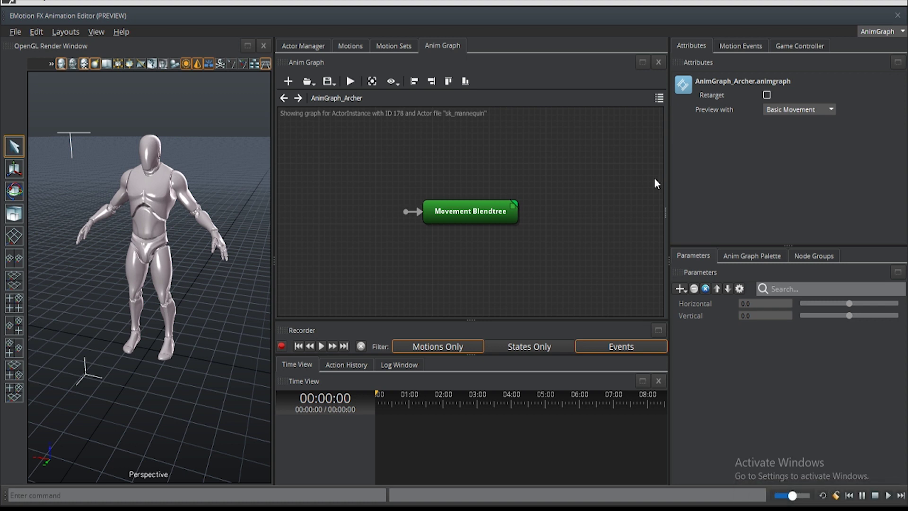
# Step: Close the Animation Editor and save the pending changes to WS_Archer.emfxworkspace
pyautogui.click(899, 16)
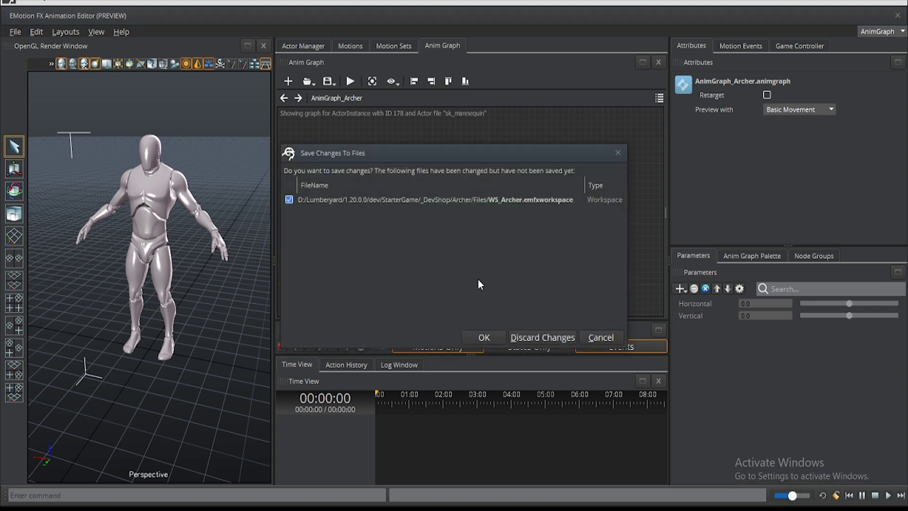
pyautogui.click(489, 335)
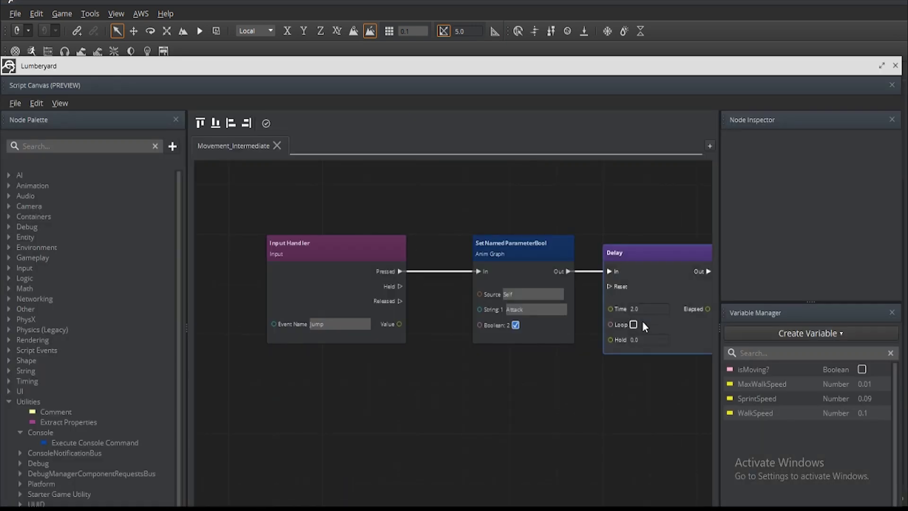
# Step: Examine how the Forward input handler in the Movement_Intermediate script sets the Vertical anim graph parameter when held and released
pyautogui.scroll(-3, 580, 330)
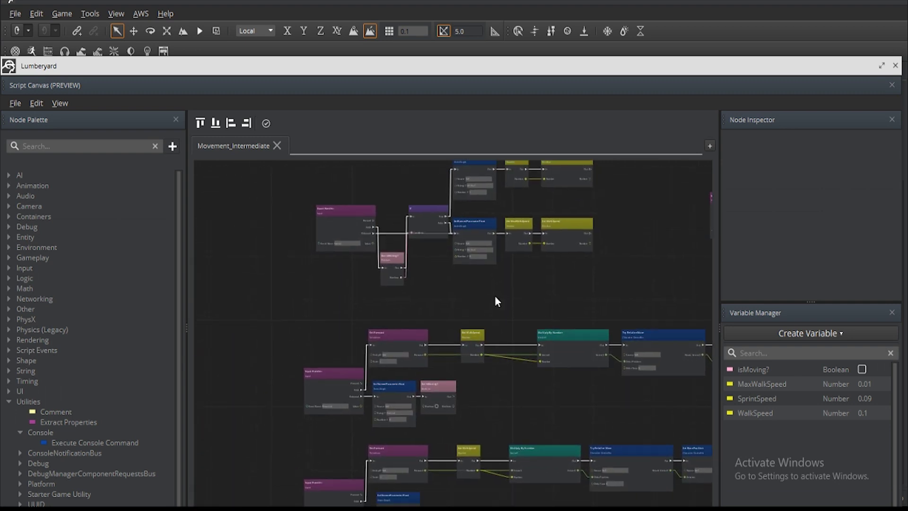
pyautogui.scroll(5, 317, 354)
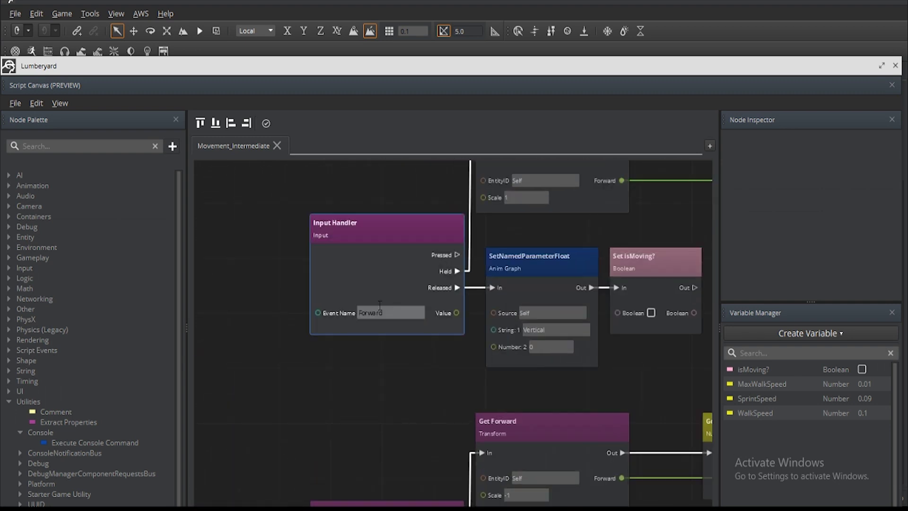
pyautogui.click(524, 265)
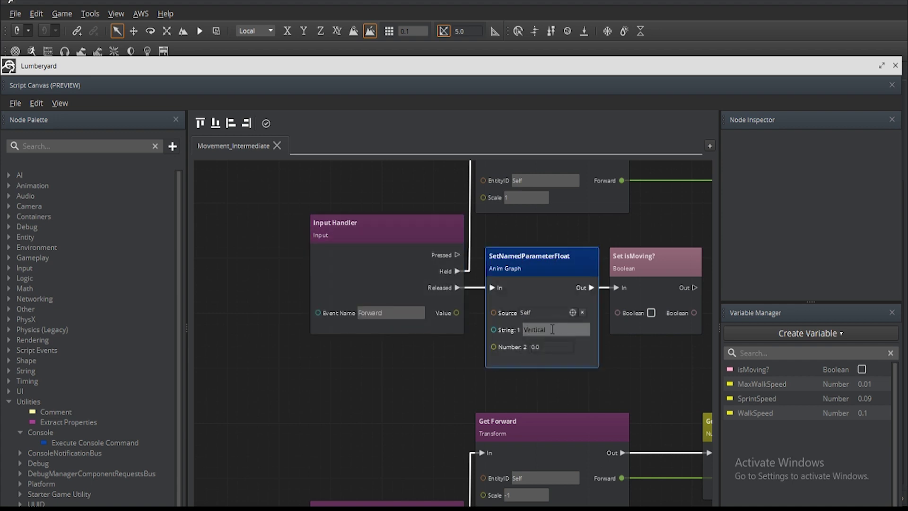
pyautogui.doubleClick(526, 328)
pyautogui.scroll(-8, 619, 354)
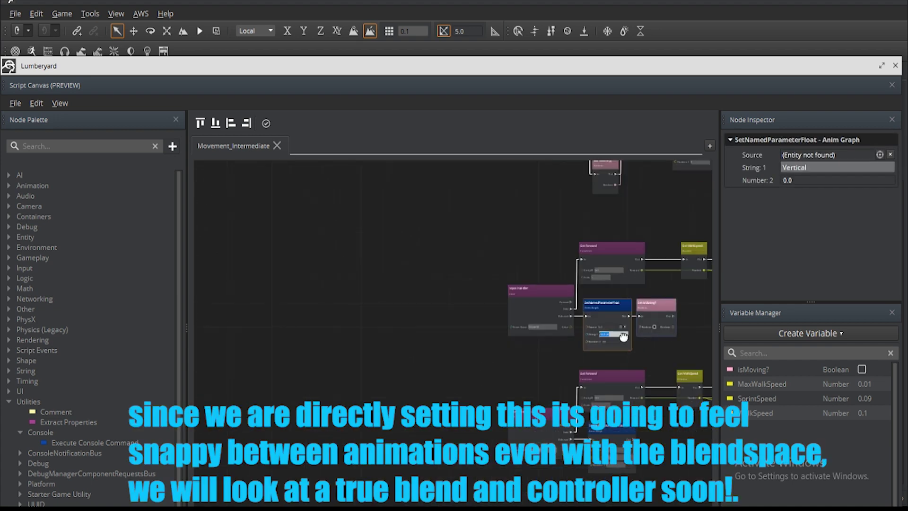
pyautogui.scroll(8, 559, 288)
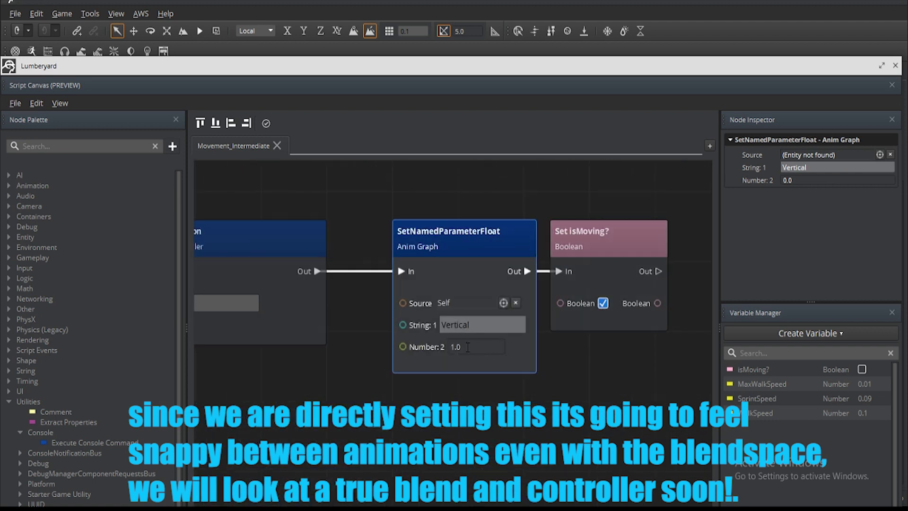
# Step: Review the Vertical and Horizontal parameter nodes of the Backward, Right and Left input handlers, and close Script Canvas
pyautogui.scroll(-5, 467, 347)
pyautogui.moveTo(466, 356); pyautogui.dragTo(356, 334, button='right')
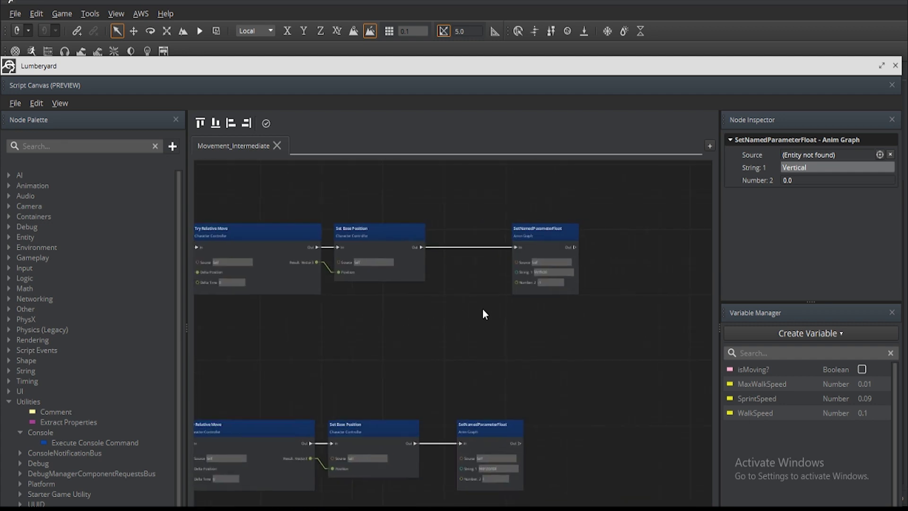
pyautogui.scroll(3, 552, 272)
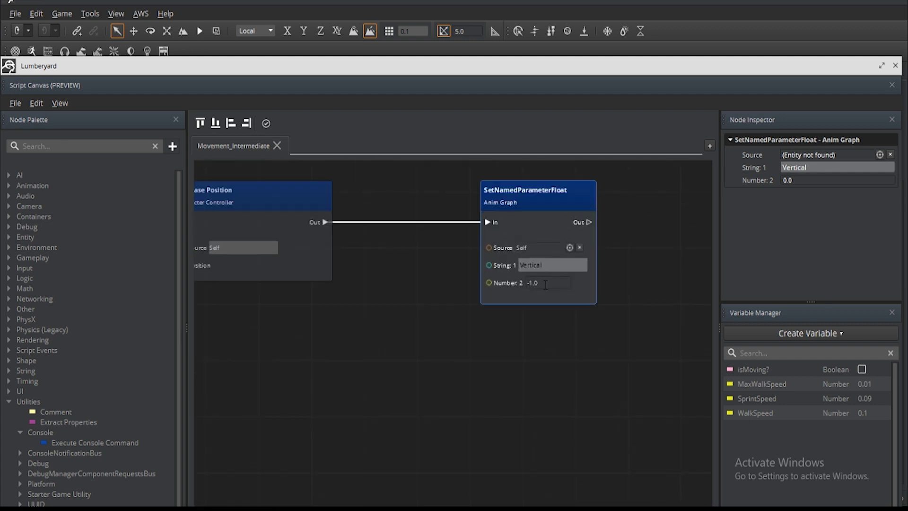
pyautogui.scroll(-6, 527, 288)
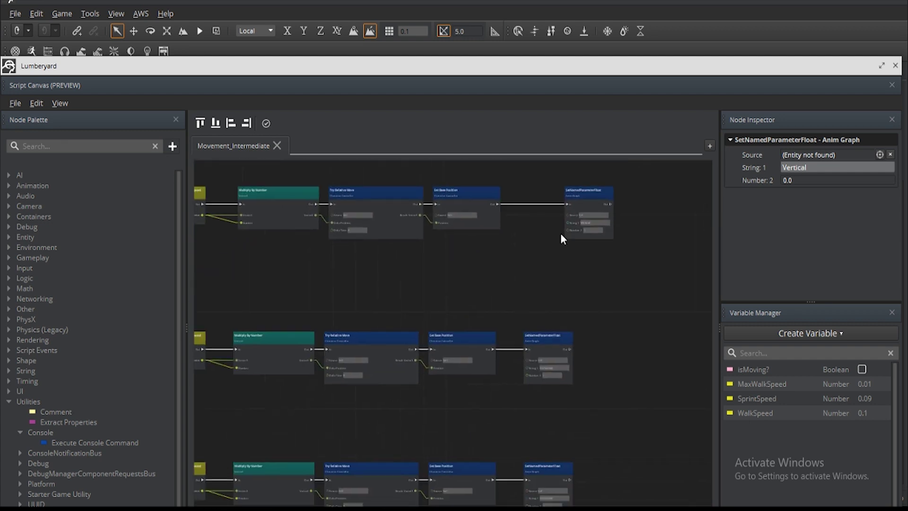
pyautogui.scroll(4, 374, 288)
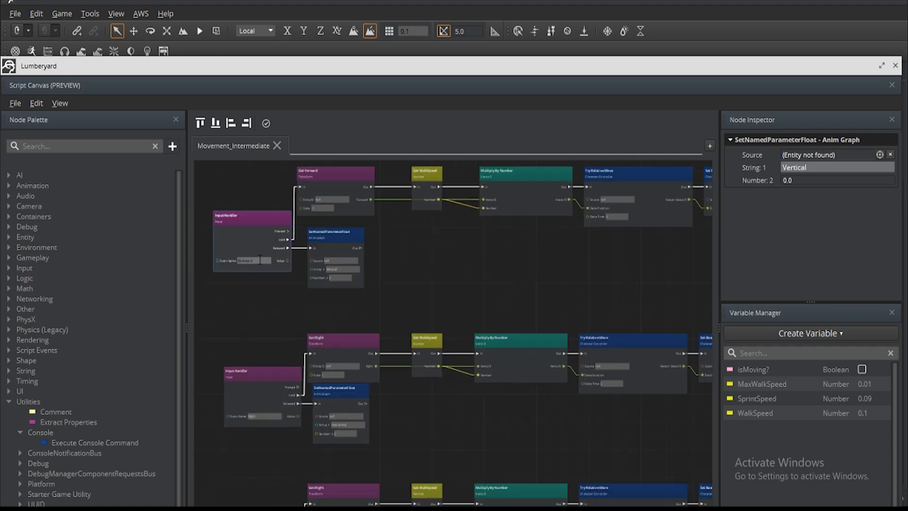
pyautogui.moveTo(346, 327); pyautogui.dragTo(342, 148, button='right')
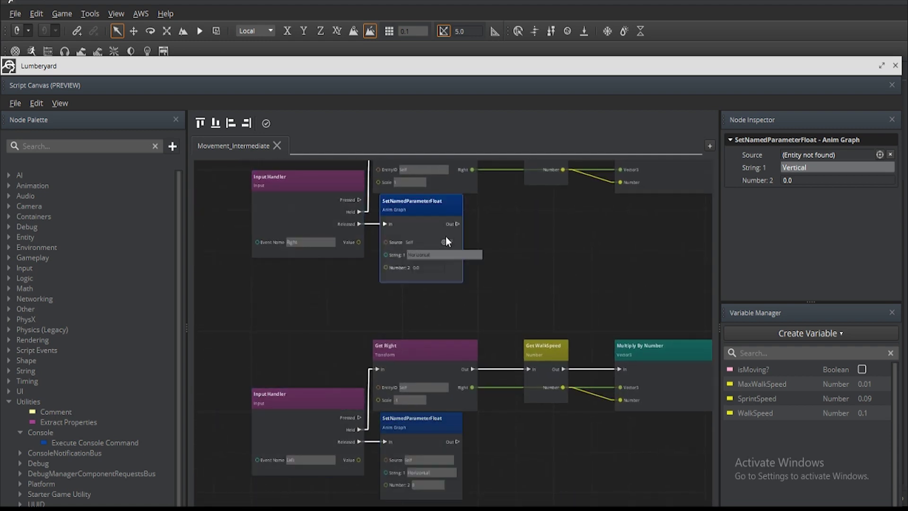
pyautogui.moveTo(486, 288); pyautogui.dragTo(521, 240, button='right')
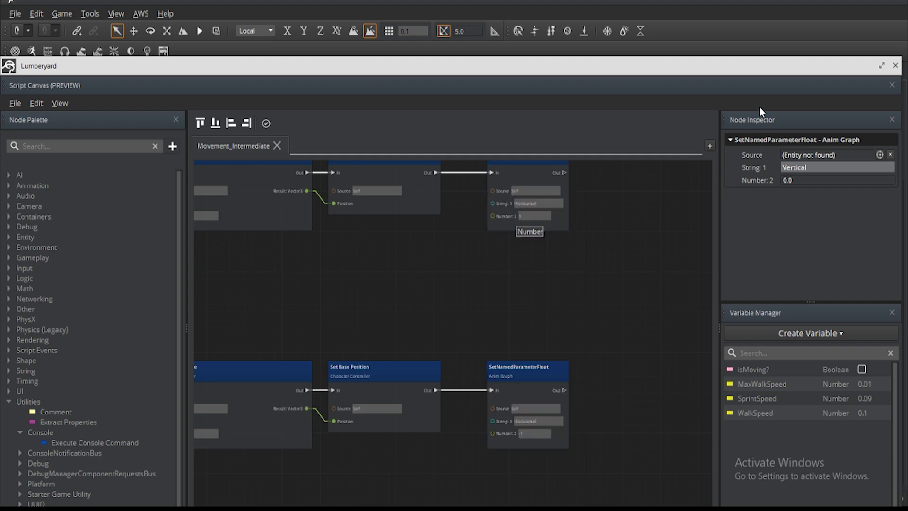
pyautogui.click(892, 85)
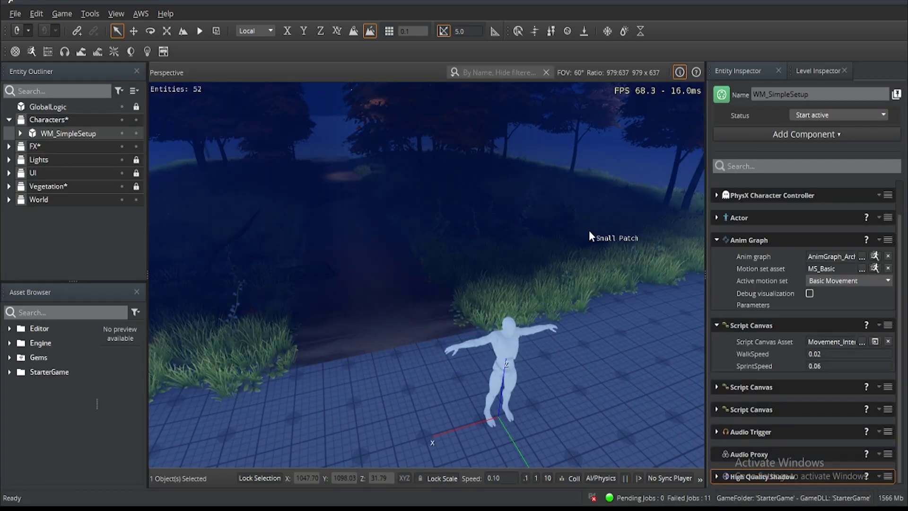
# Step: Start game mode and test the character's walk animations by moving forward, right, left and backward
pyautogui.hotkey('ctrl', 'g')
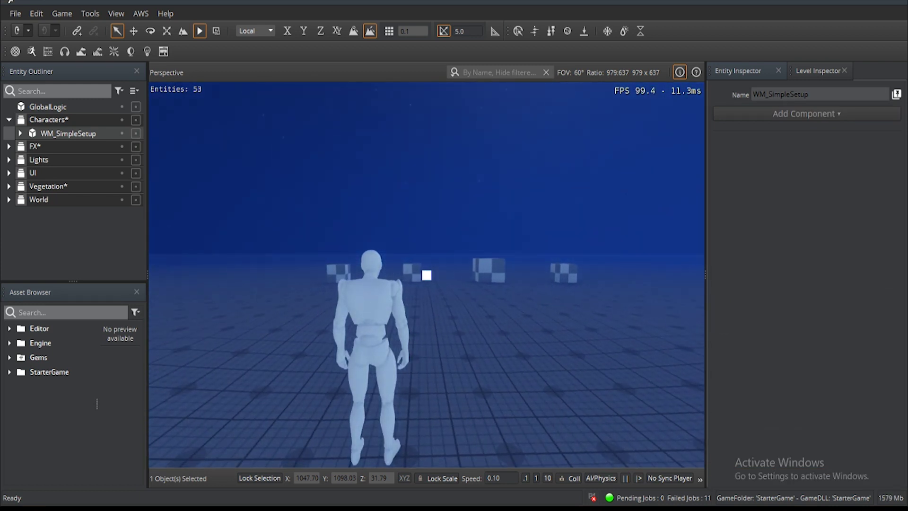
pyautogui.press('w')
pyautogui.press('w')
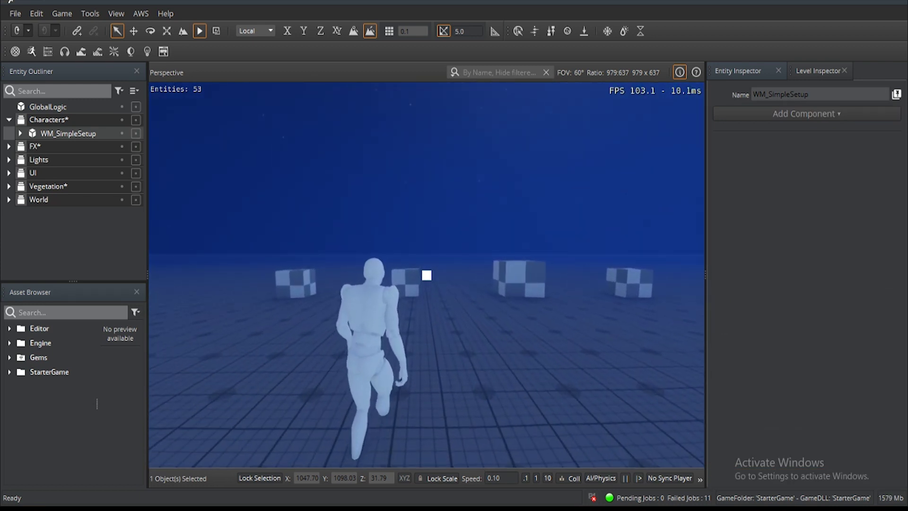
pyautogui.press('d')
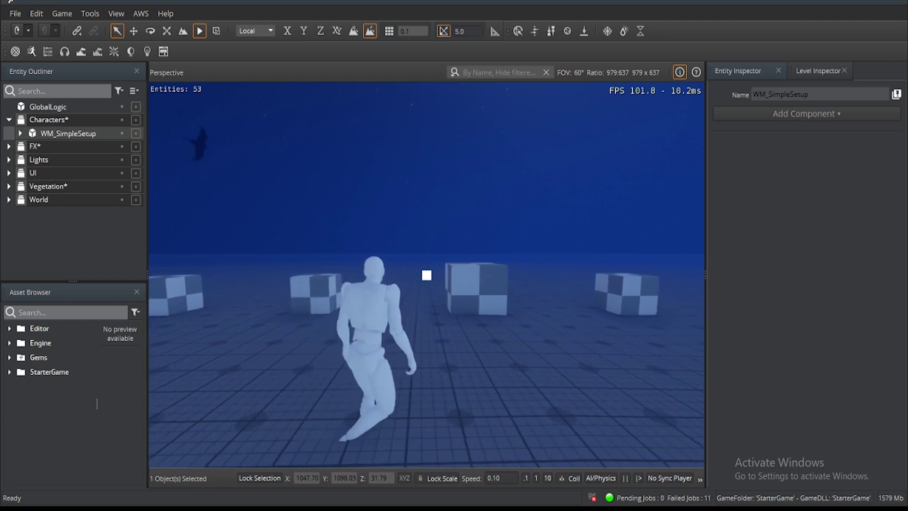
pyautogui.press('a')
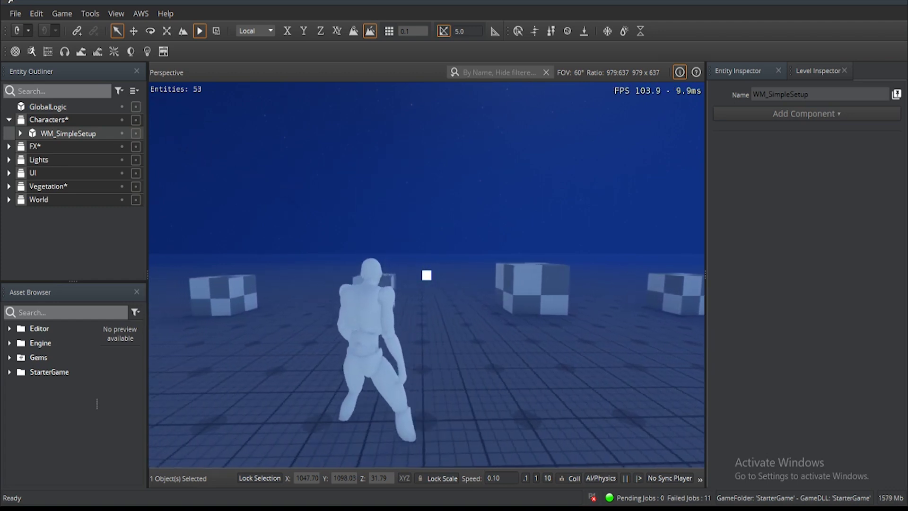
pyautogui.press('w')
pyautogui.press('s')
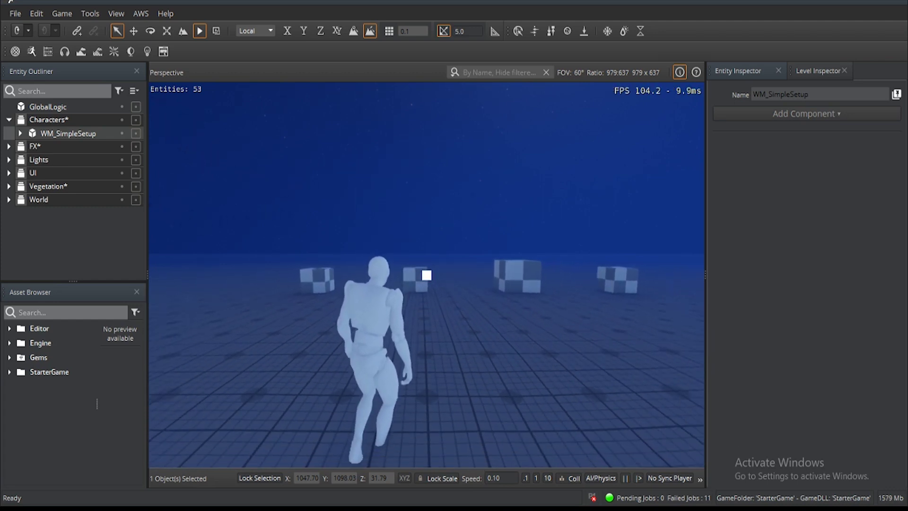
# Step: Walk the character forward along the forest path to check the forward animation, and exit game mode
pyautogui.press('w')
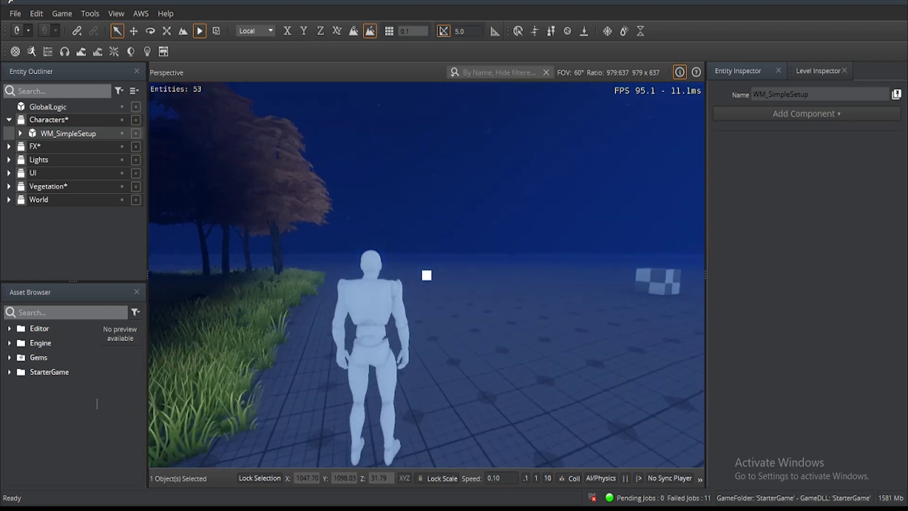
pyautogui.press('w')
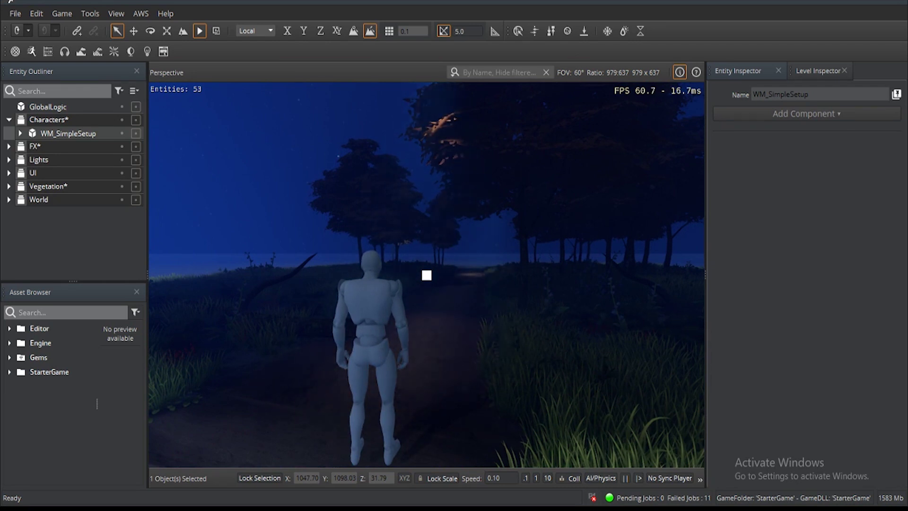
pyautogui.press('w')
pyautogui.press('w')
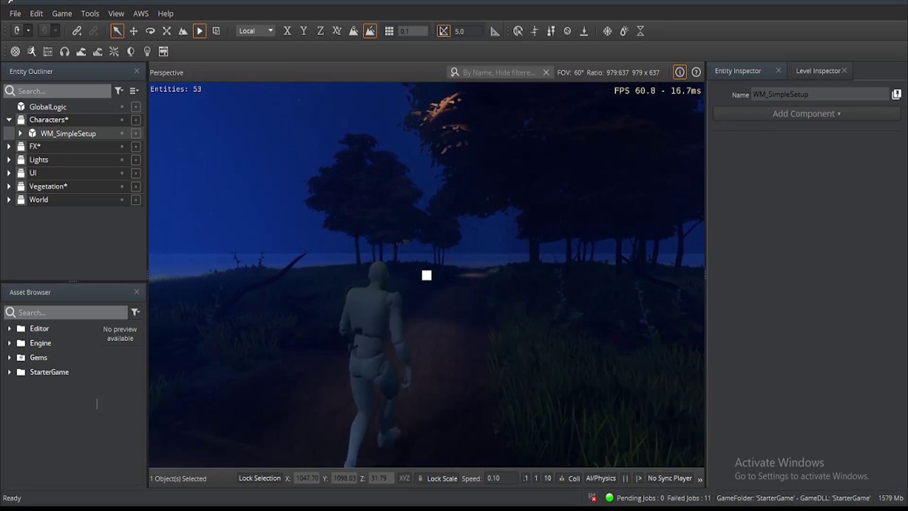
pyautogui.press('w')
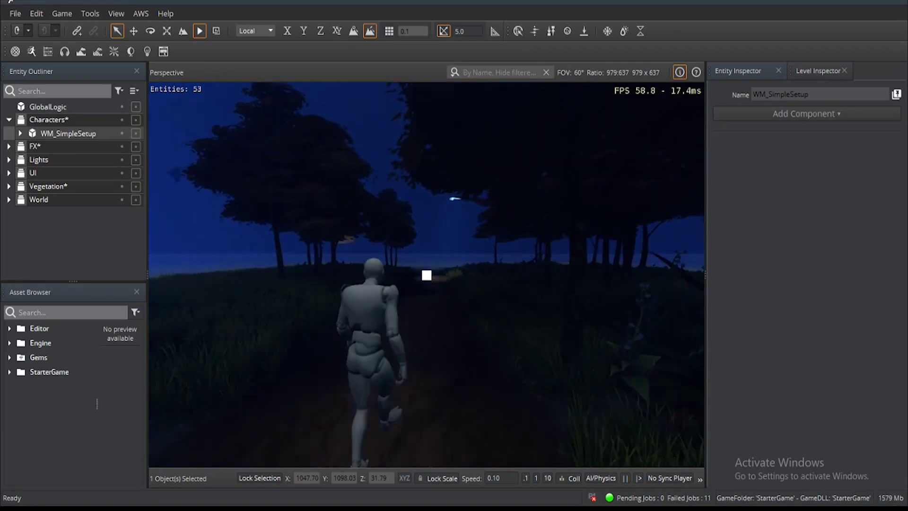
pyautogui.press('w')
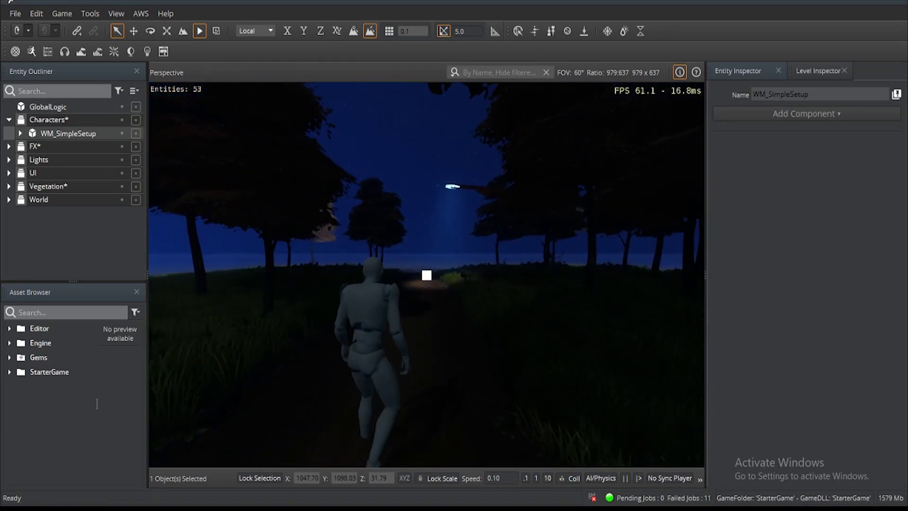
pyautogui.press('w')
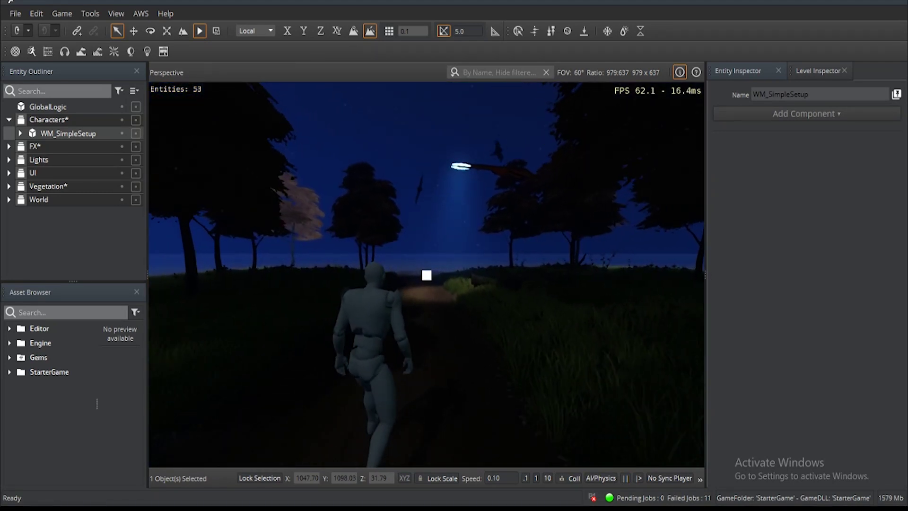
pyautogui.press('w')
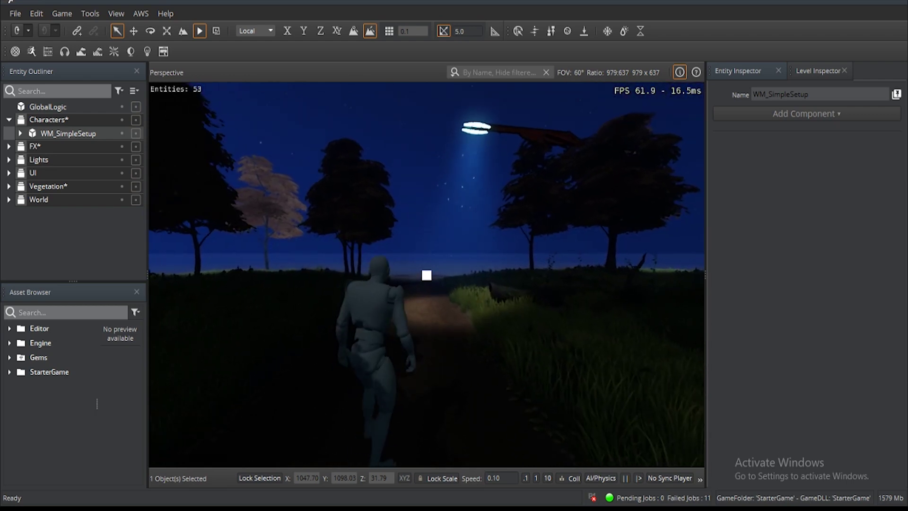
pyautogui.press('Escape')
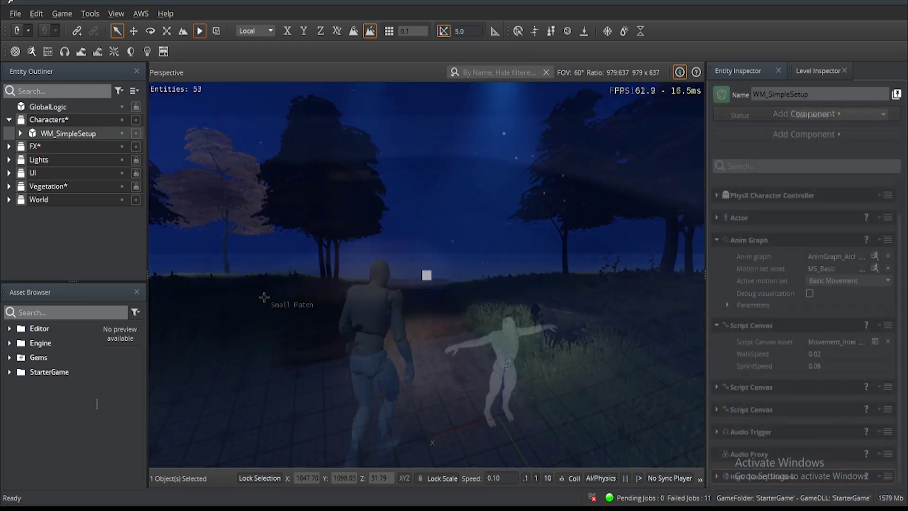